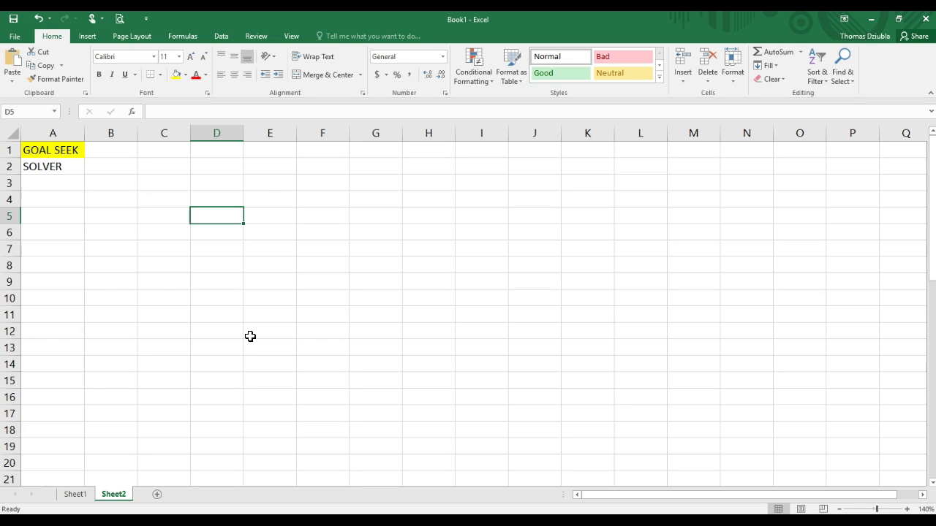
Enter the equation x^5-10^x3+2929=0 as text in cell C4
click(159, 197)
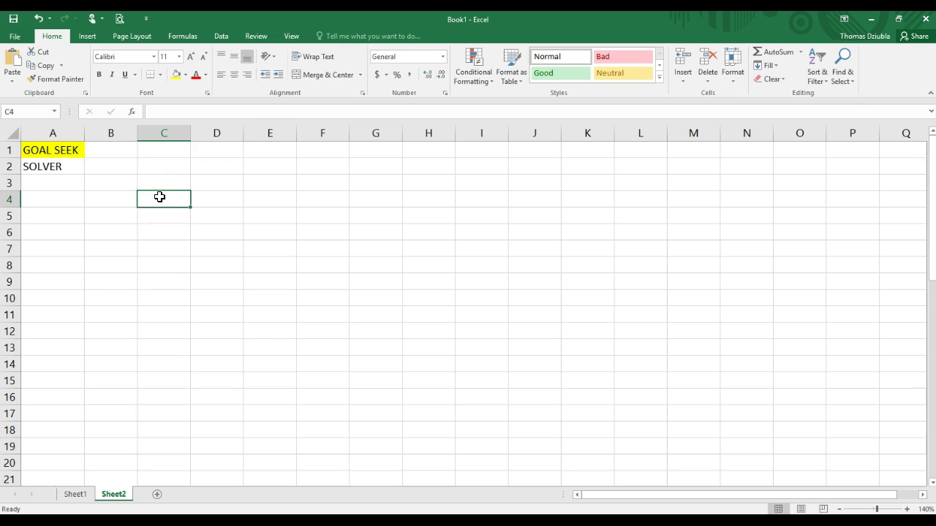
text(x)
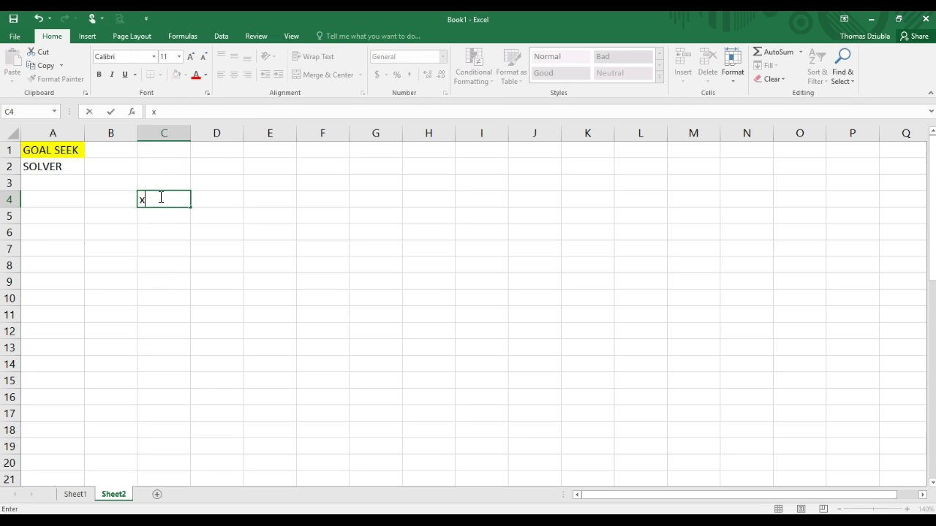
text(^5-1)
text(0)
key(BackSpace)
text(-10^x3+)
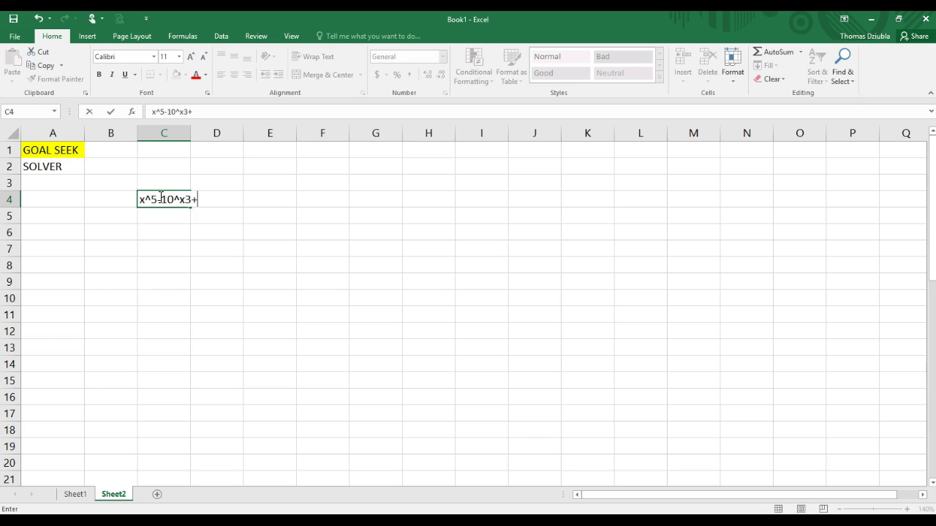
text(2929=0)
key(Return)
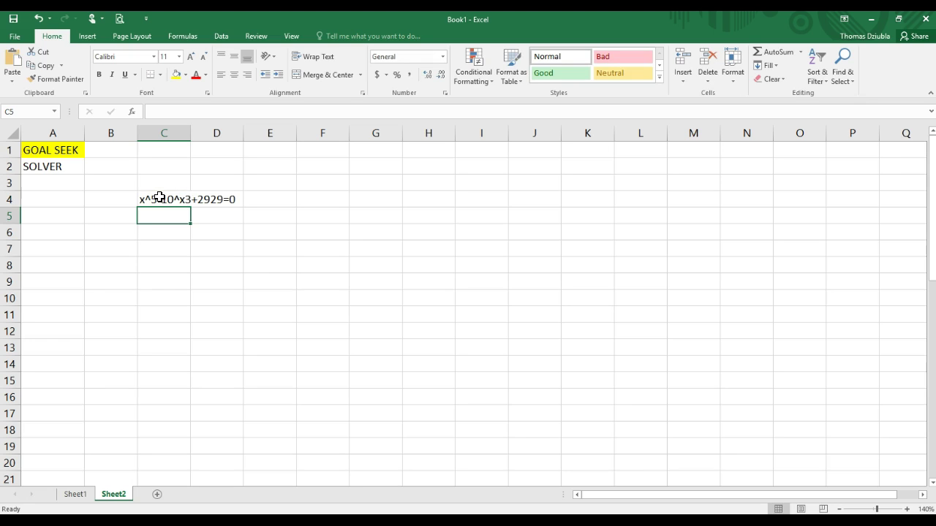
Enter the headings x in C6 and f(x) in D6, with a starting x value of 5 in C7
key(Down)
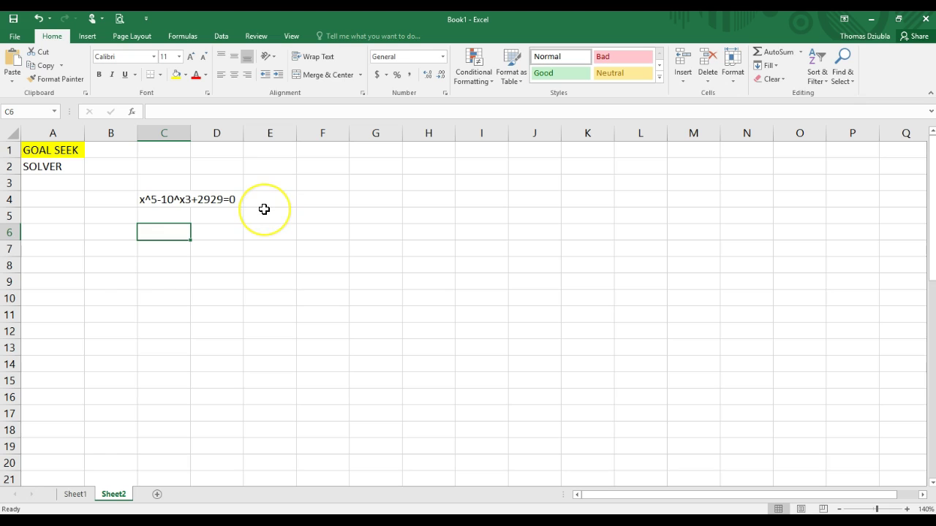
text(x)
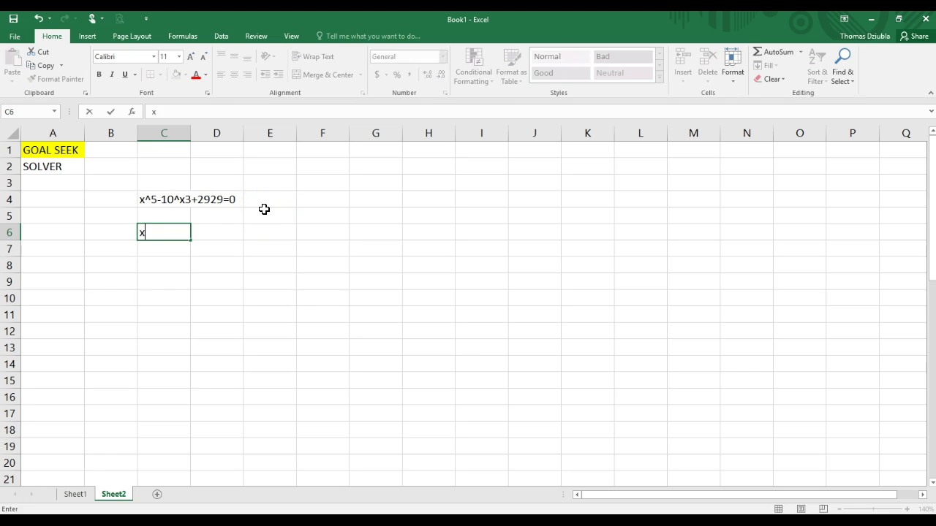
key(Tab)
key(Up)
key(Down)
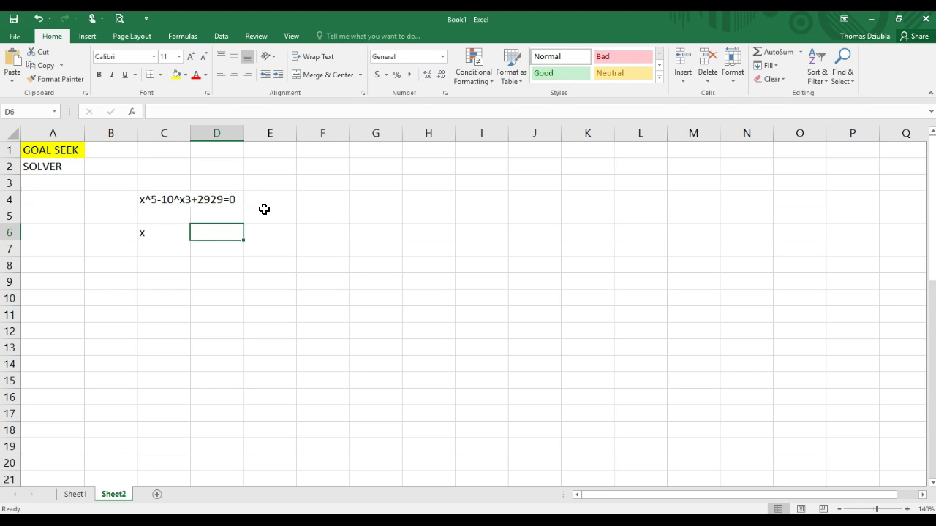
text(f(x))
key(Return)
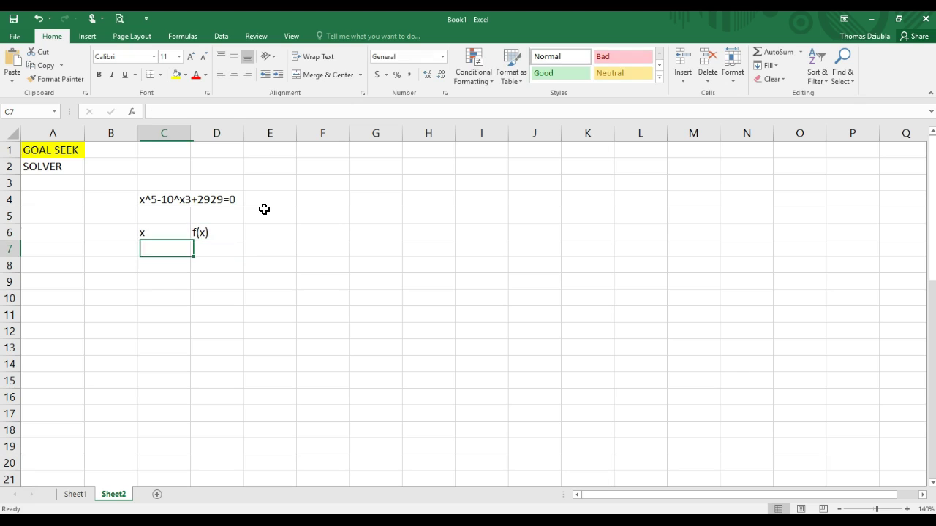
text(5)
key(Return)
Enter the formula =C7^5-10^C7^3+2929 in cell D7 under the f(x) heading
key(Right)
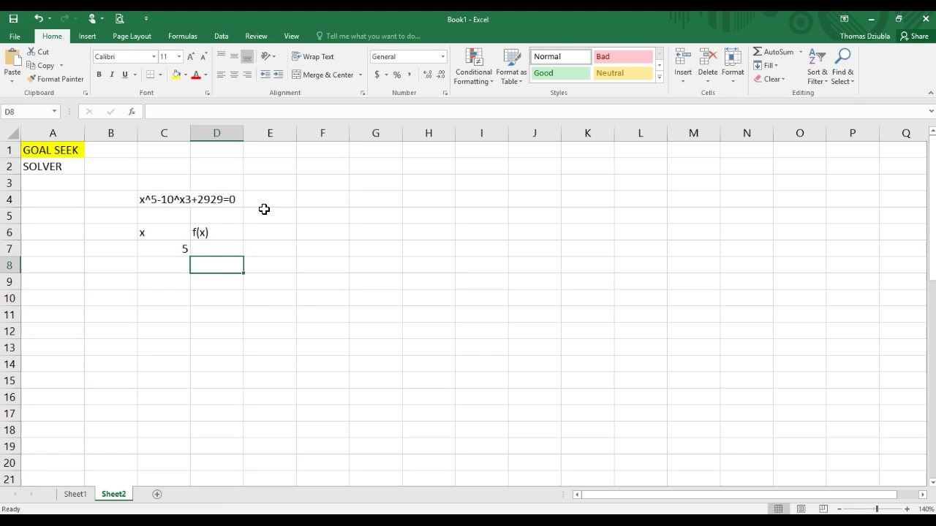
key(Up)
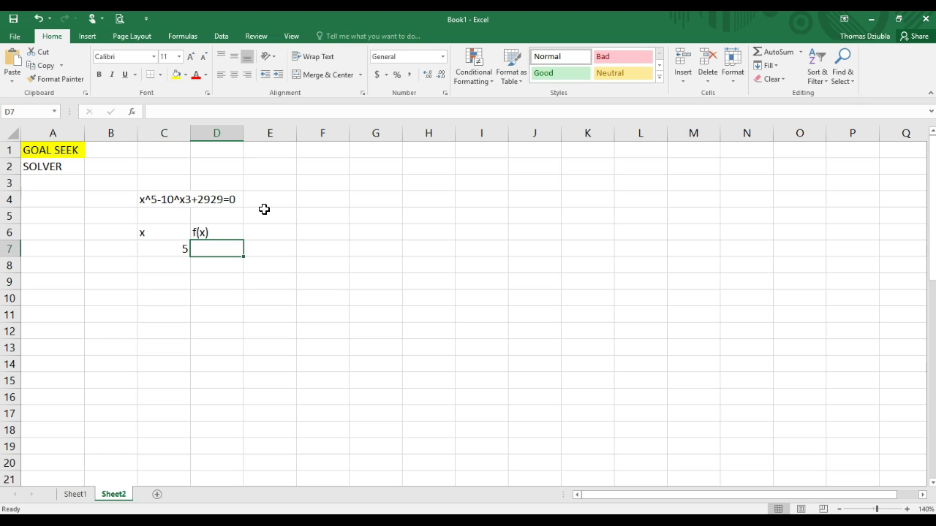
text(=)
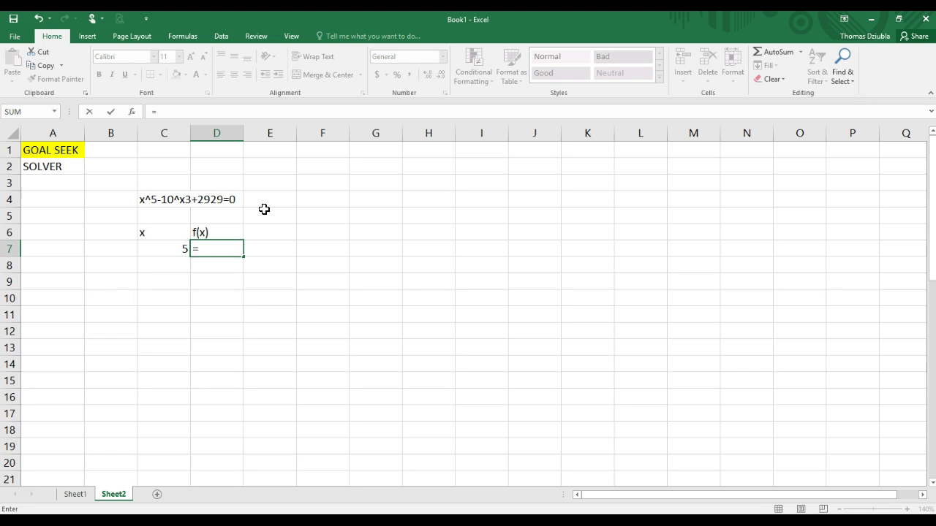
key(Left)
text(^)
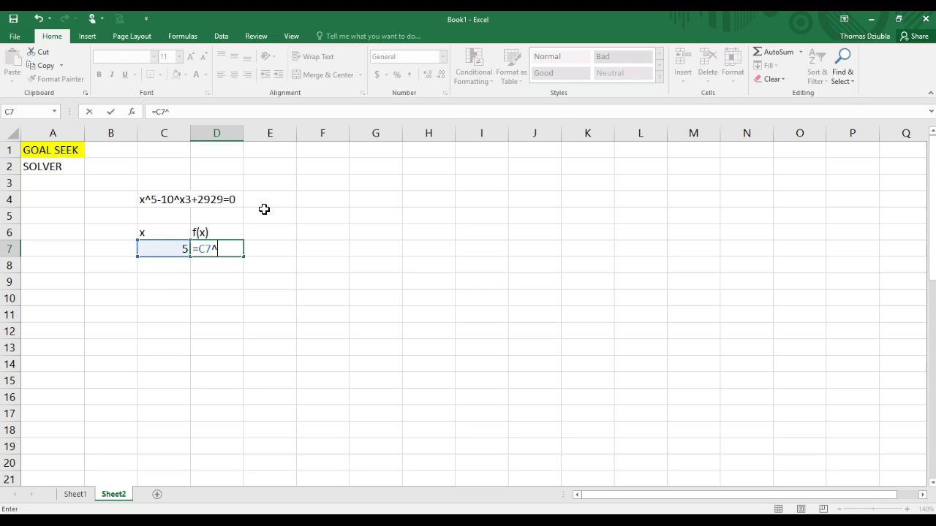
text(5-10*x)
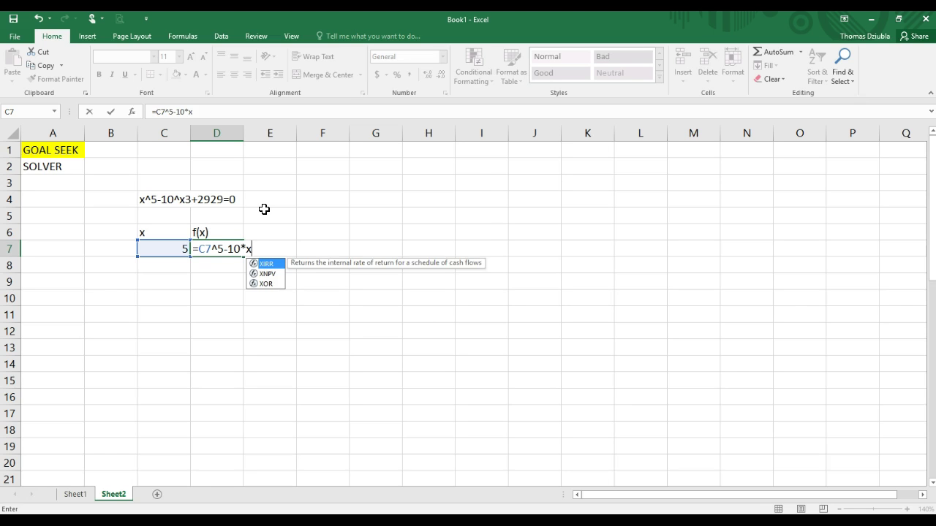
text(^3)
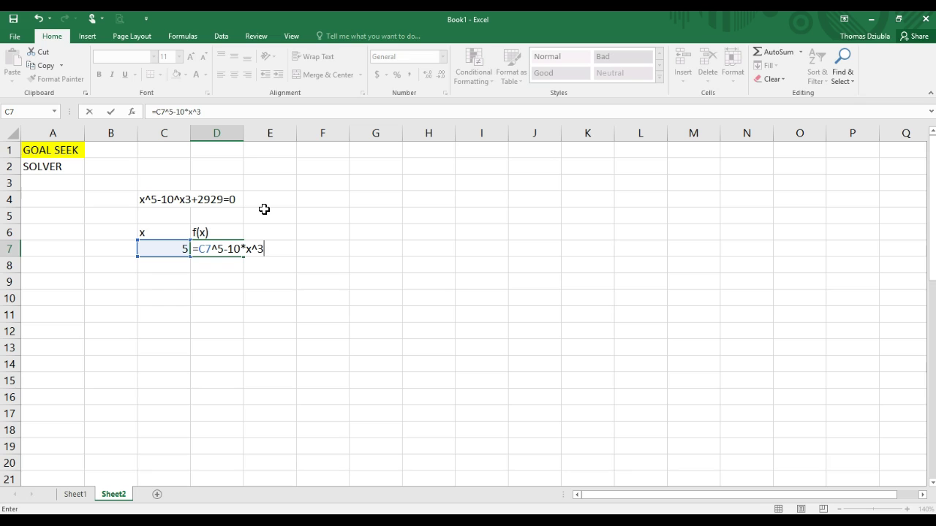
key(BackSpace)
key(BackSpace)
key(BackSpace)
key(BackSpace)
text(^)
key(Left)
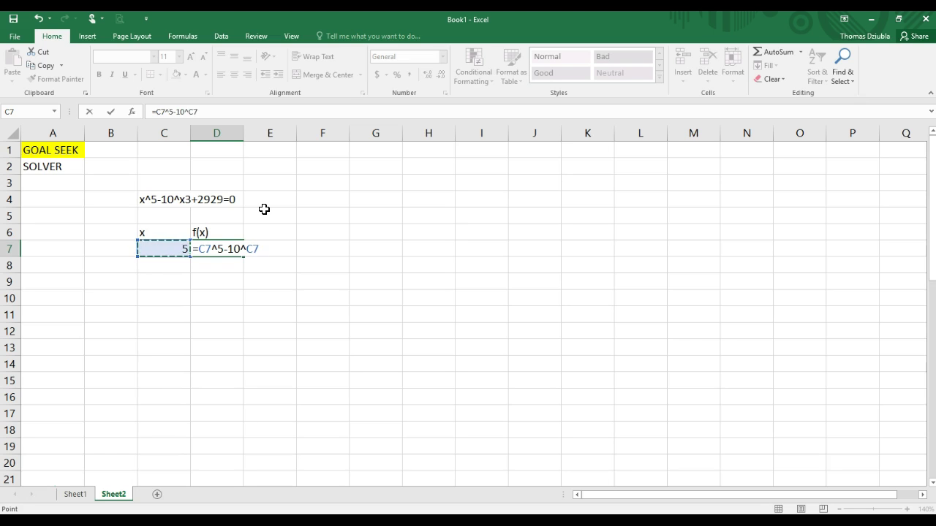
text(^x)
text(3)
text(+)
text(2929)
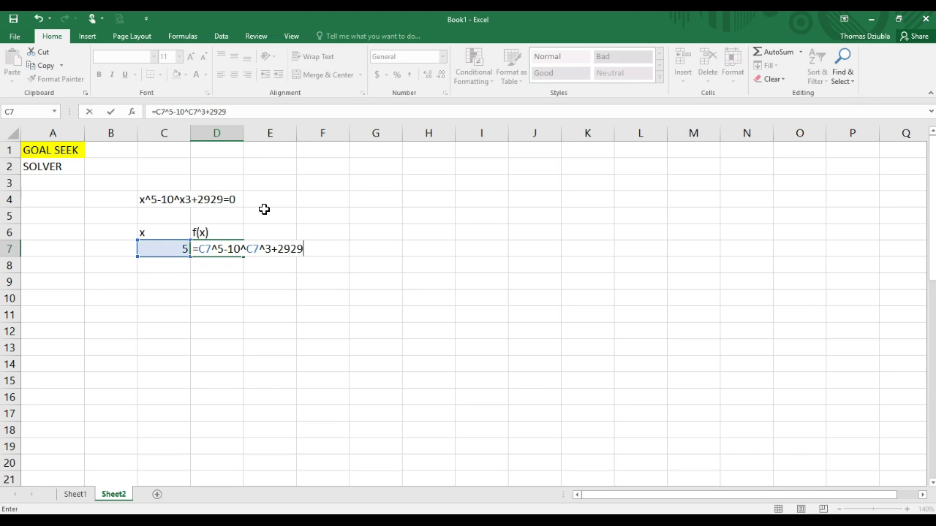
key(Return)
key(Up)
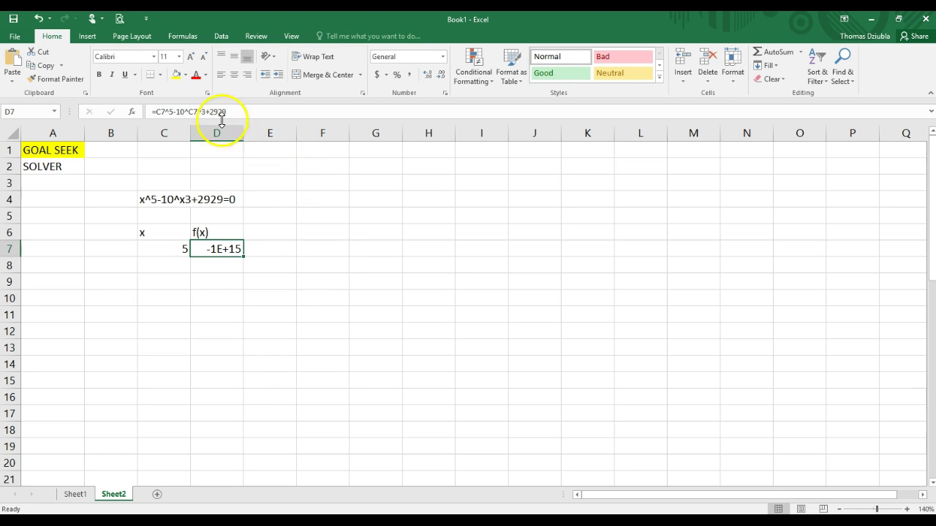
Run Goal Seek to set cell D7 to a value of 0 by changing cell C7
click(173, 251)
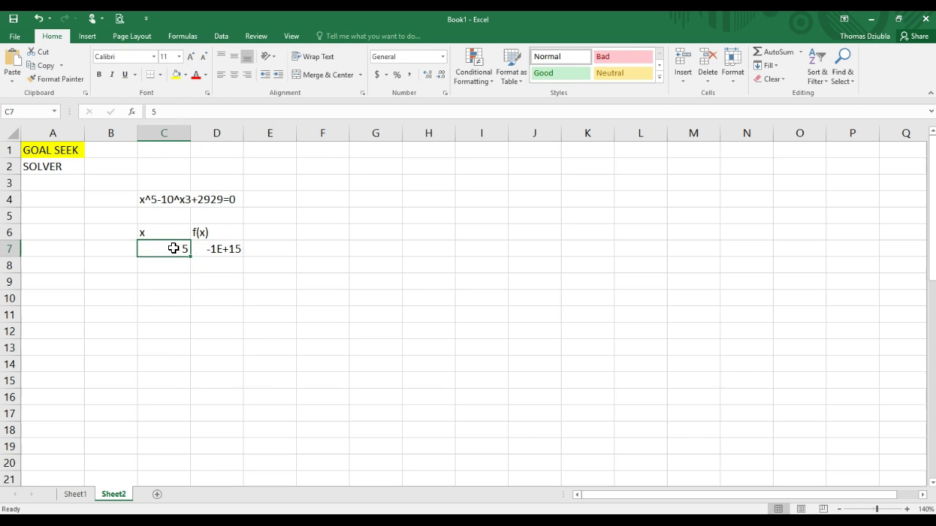
click(220, 36)
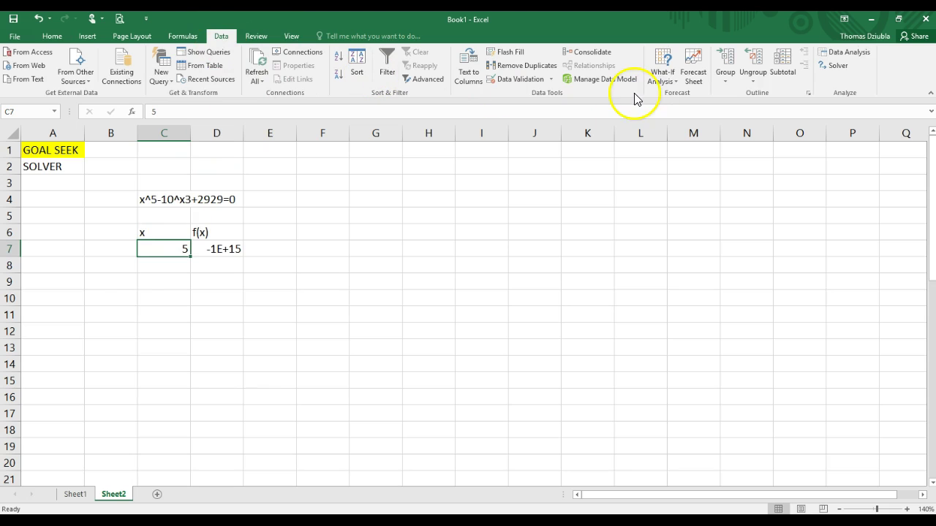
click(660, 80)
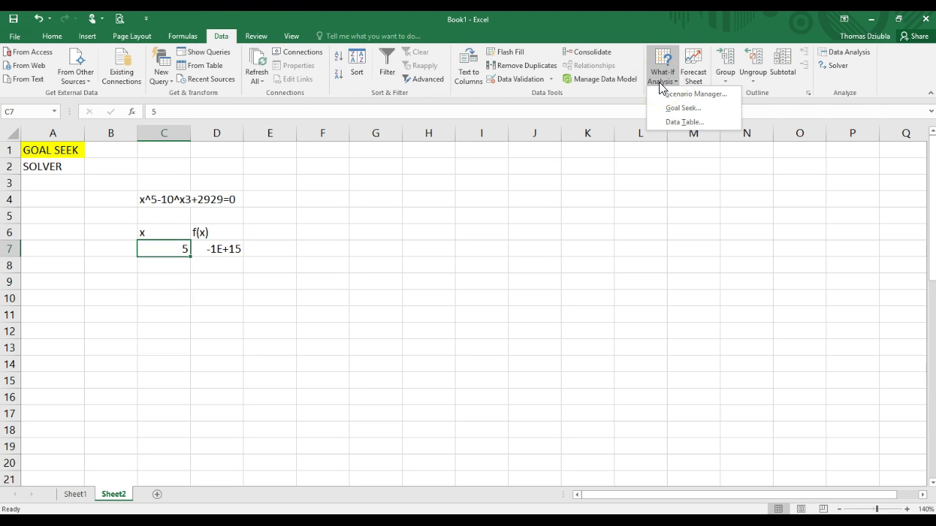
click(674, 116)
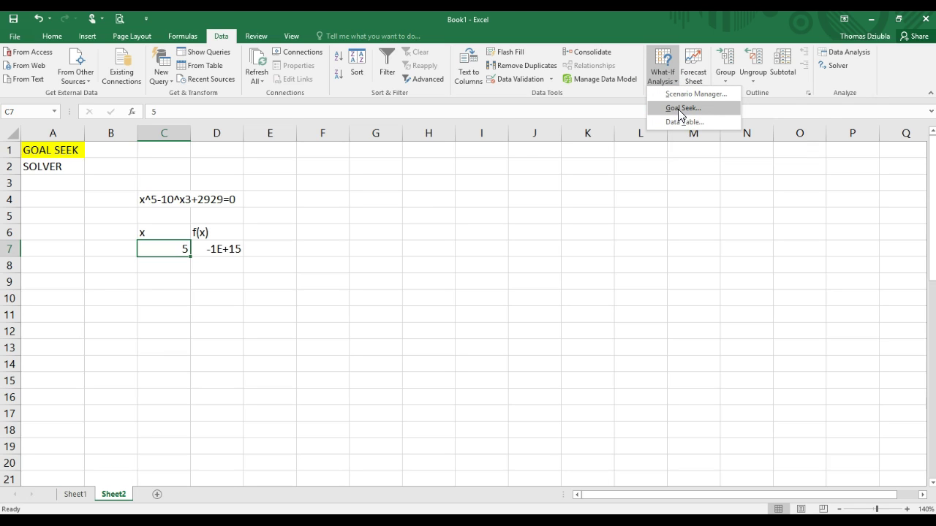
click(680, 110)
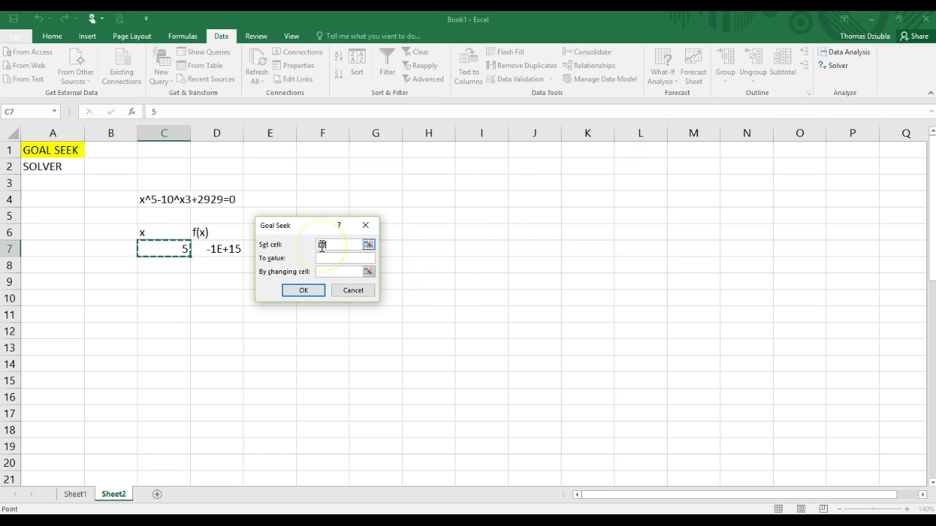
click(220, 249)
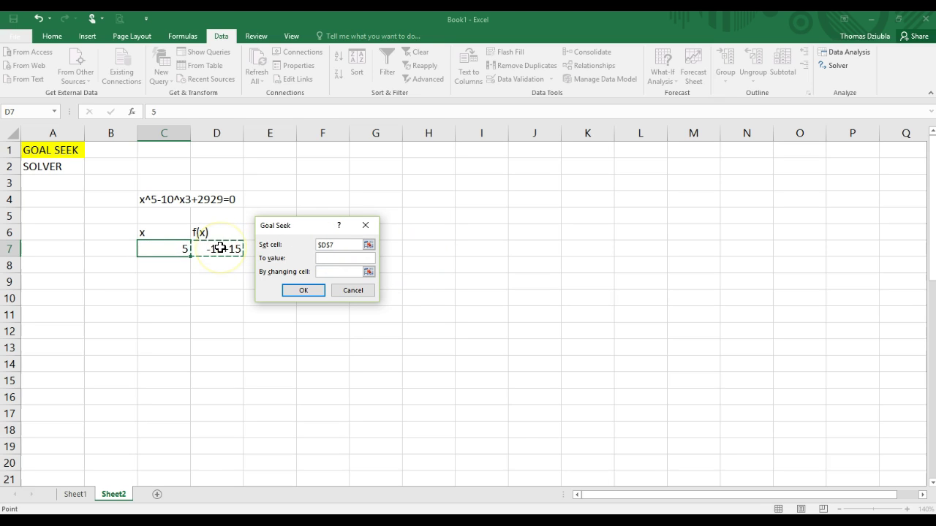
click(327, 259)
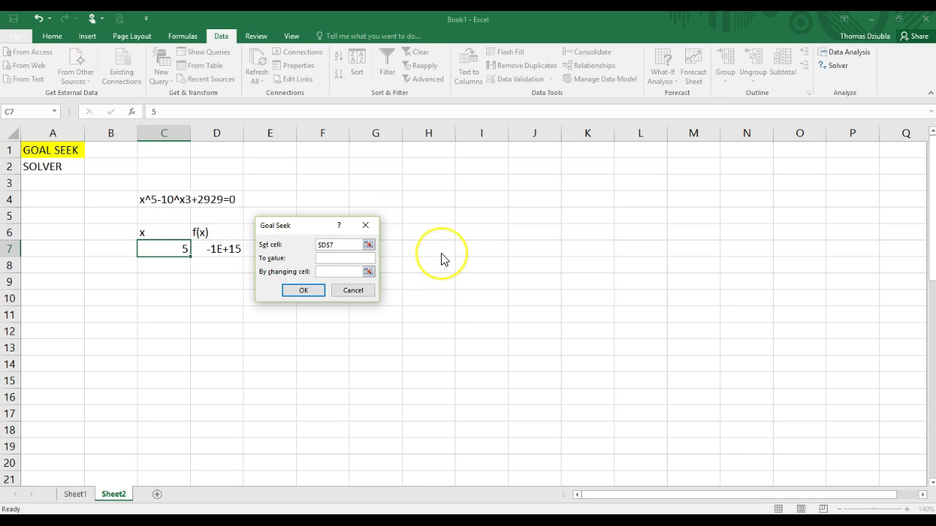
text(0)
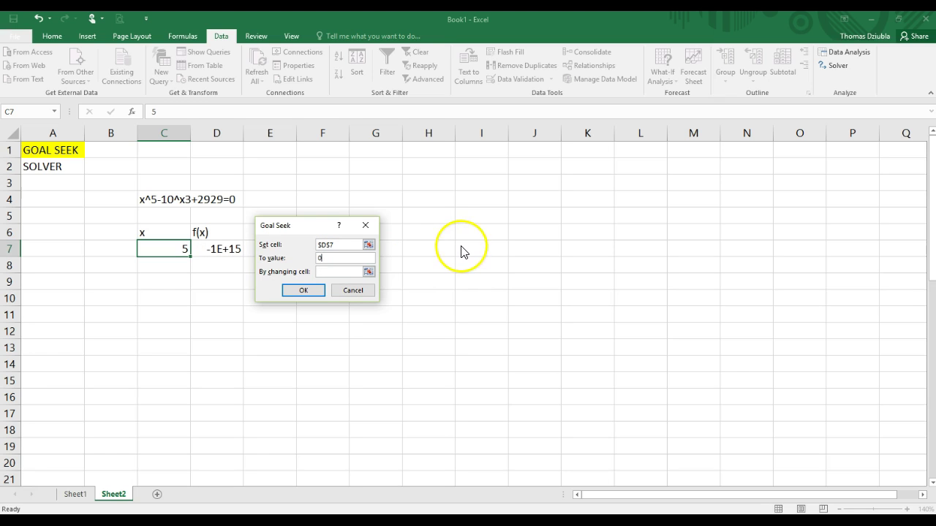
click(331, 273)
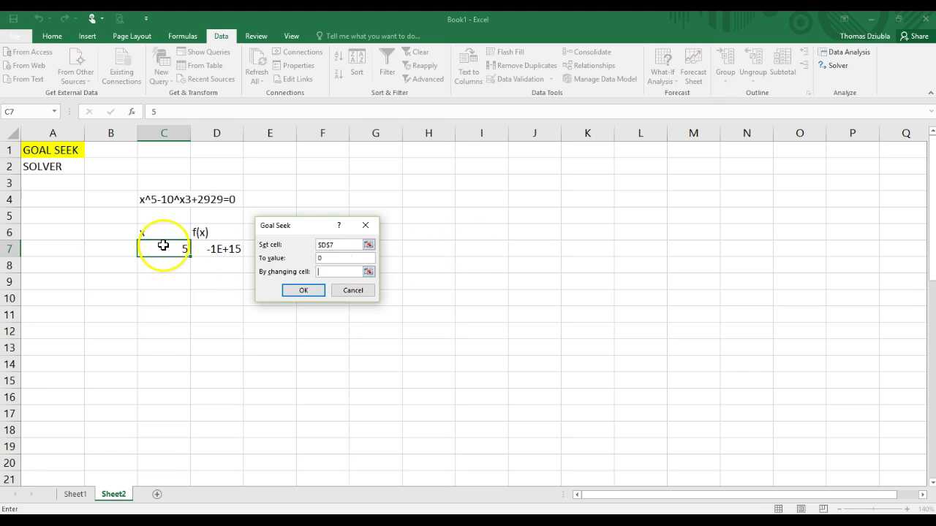
click(163, 246)
click(311, 292)
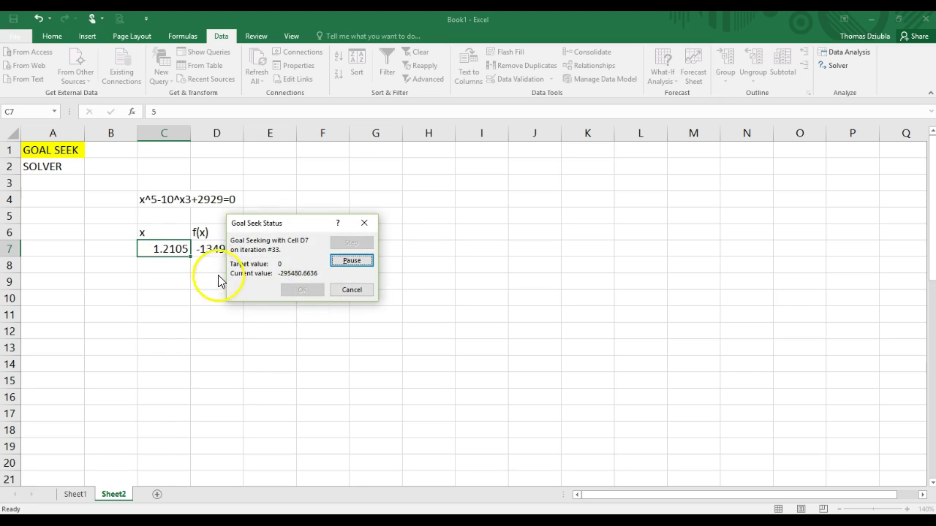
Move the Goal Seek Status dialog clear of the f(x) value and accept the solution
drag(277, 223, 342, 224)
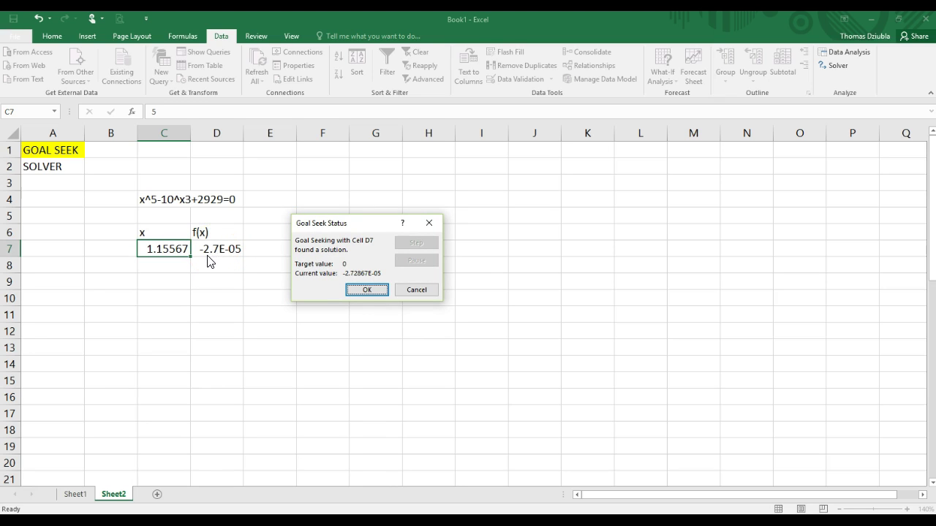
click(215, 262)
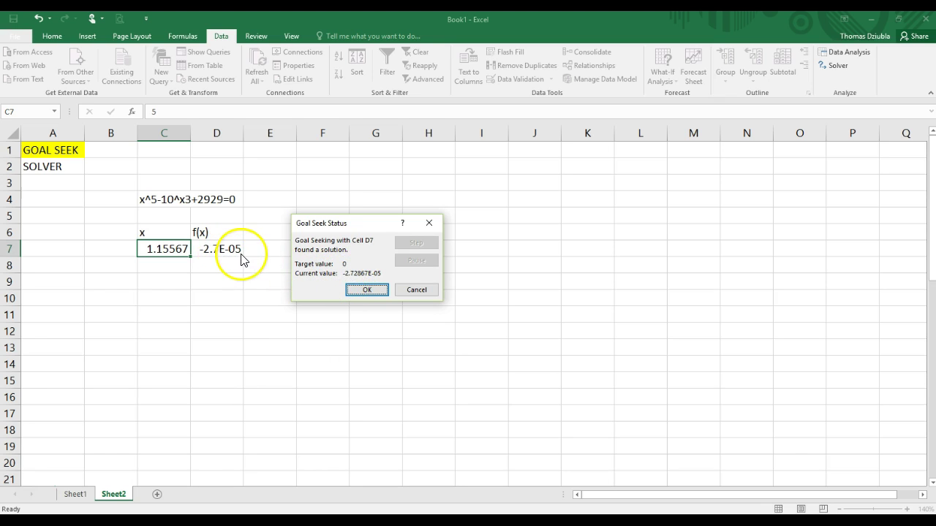
click(365, 290)
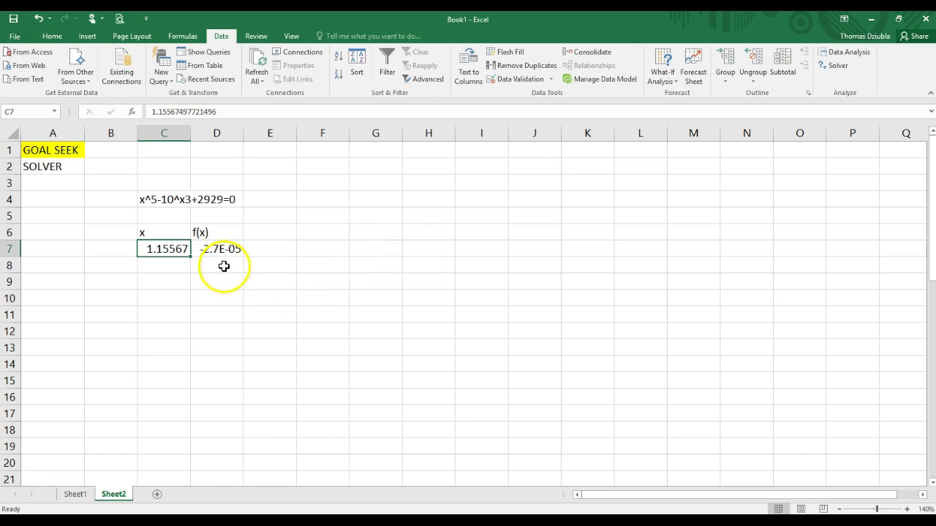
Rerun Goal Seek from the current x to set D7 to 0 by changing C7, and accept the solution
click(660, 86)
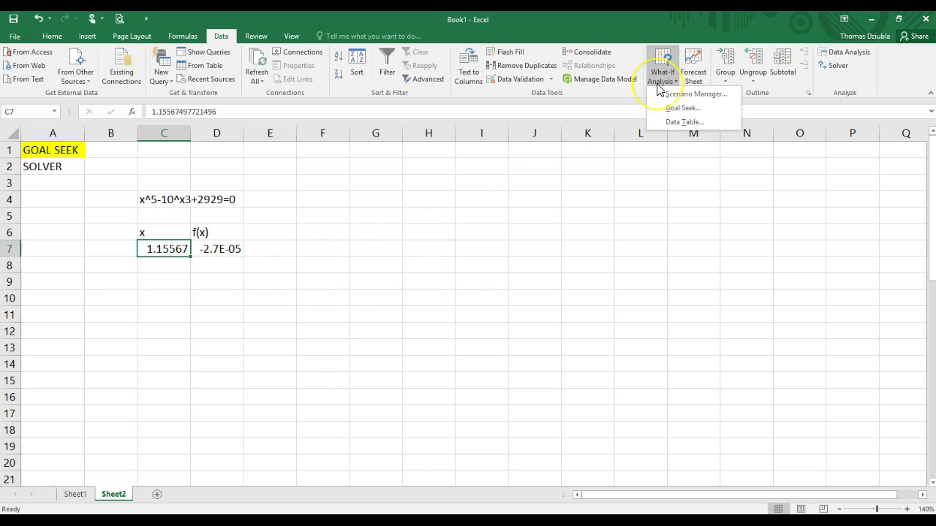
click(671, 108)
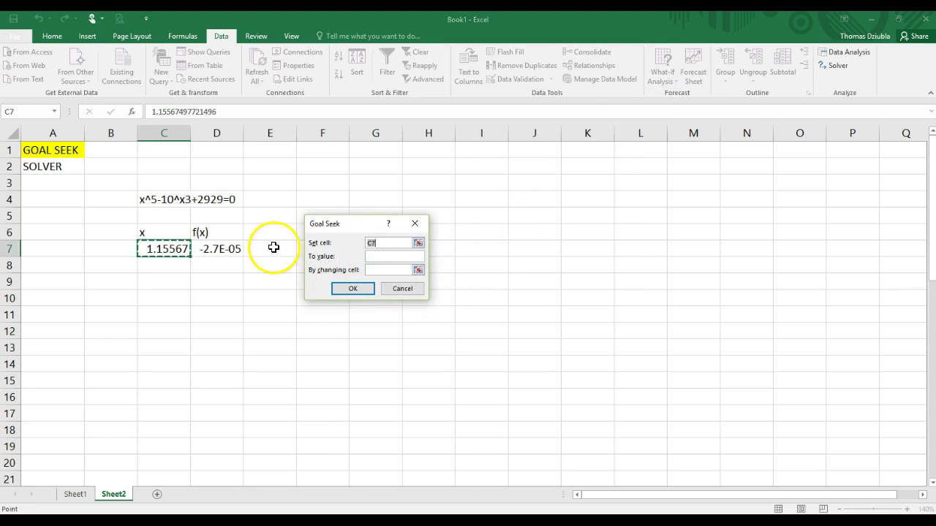
click(226, 248)
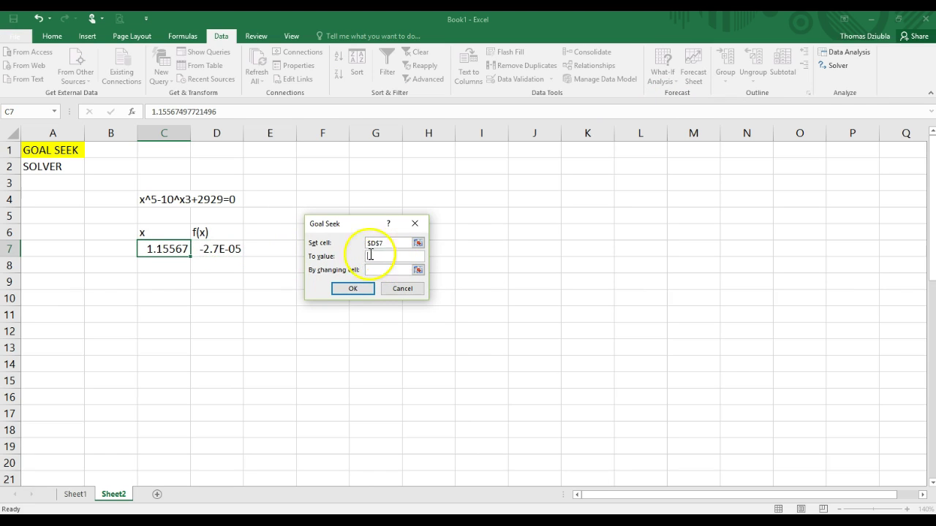
key(Tab)
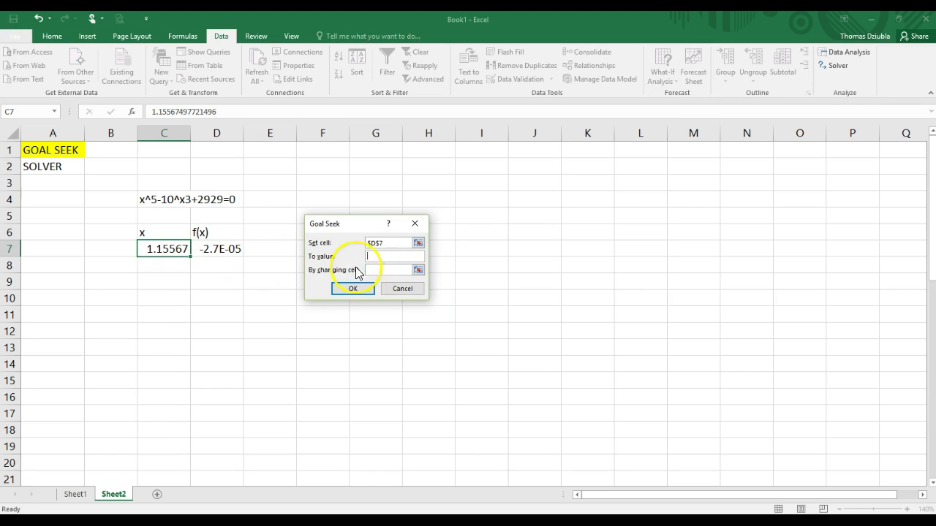
text(0)
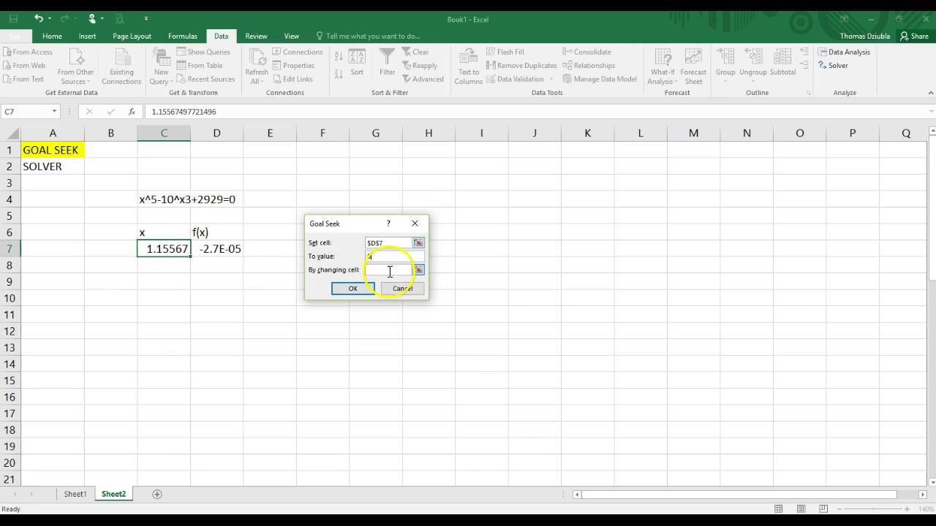
click(390, 271)
click(158, 247)
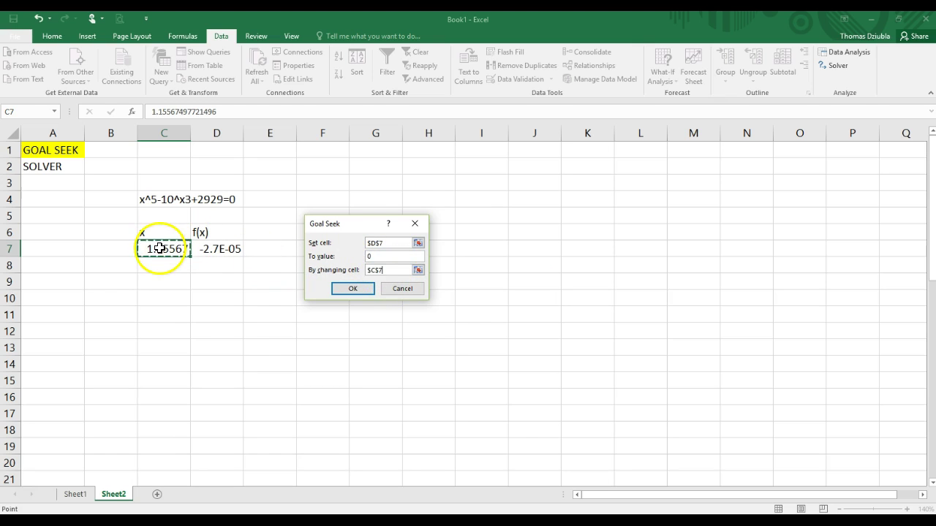
click(353, 290)
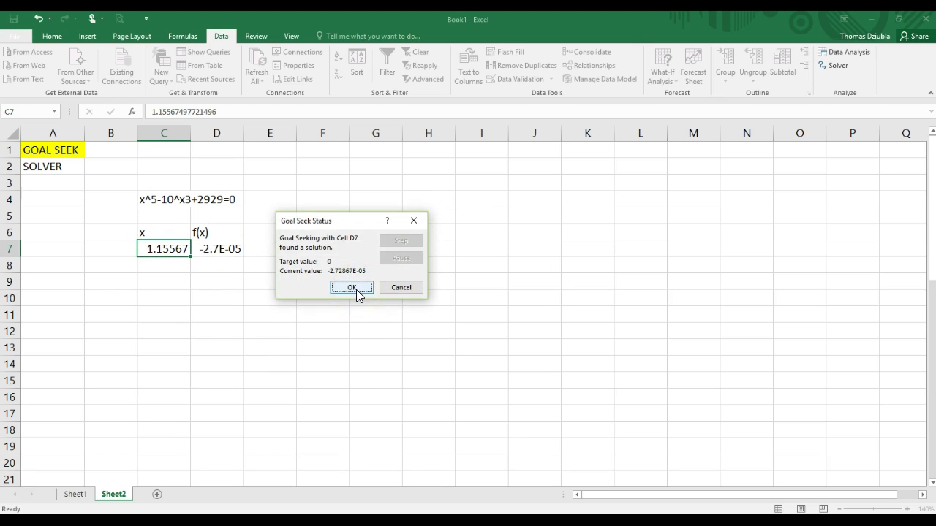
click(353, 289)
click(357, 292)
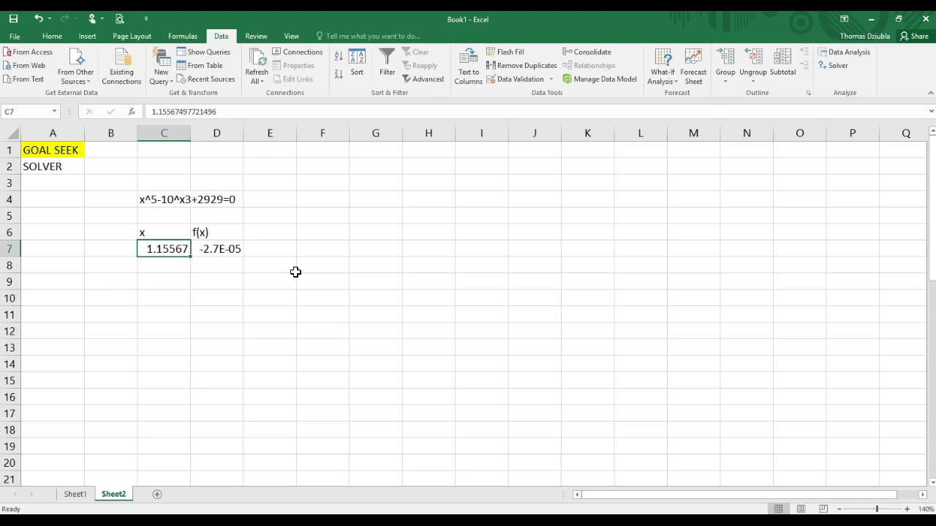
Enter -100 as the starting x in C7, run Goal Seek to set D7 to 0 by changing C7, and accept the solution
text(-100)
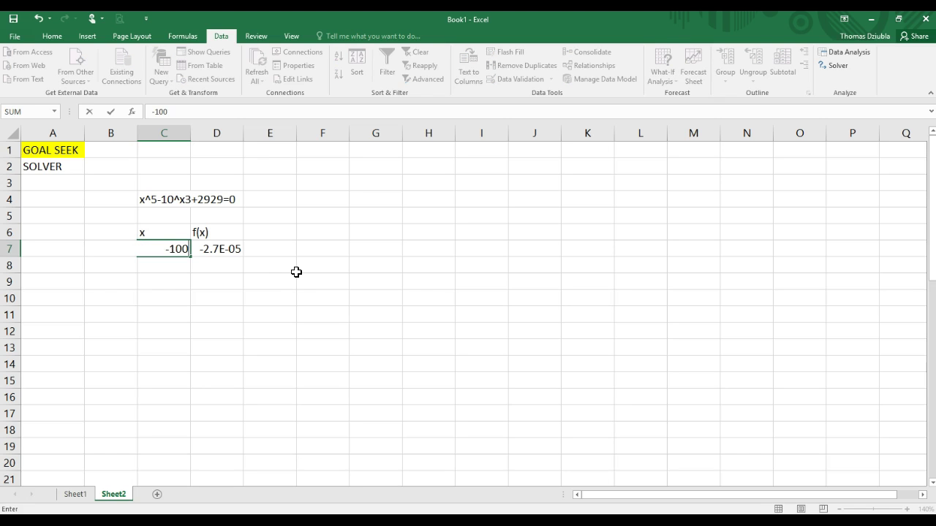
key(Return)
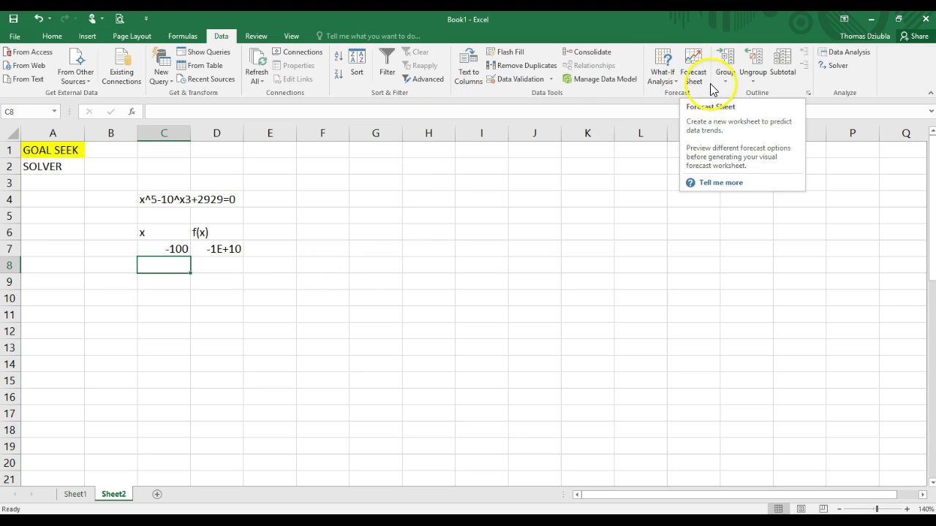
click(669, 88)
click(680, 117)
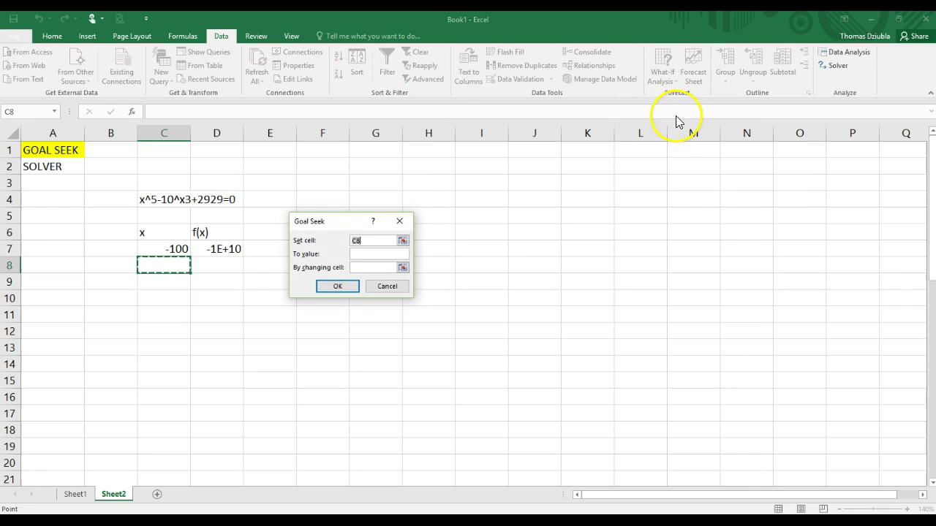
click(394, 253)
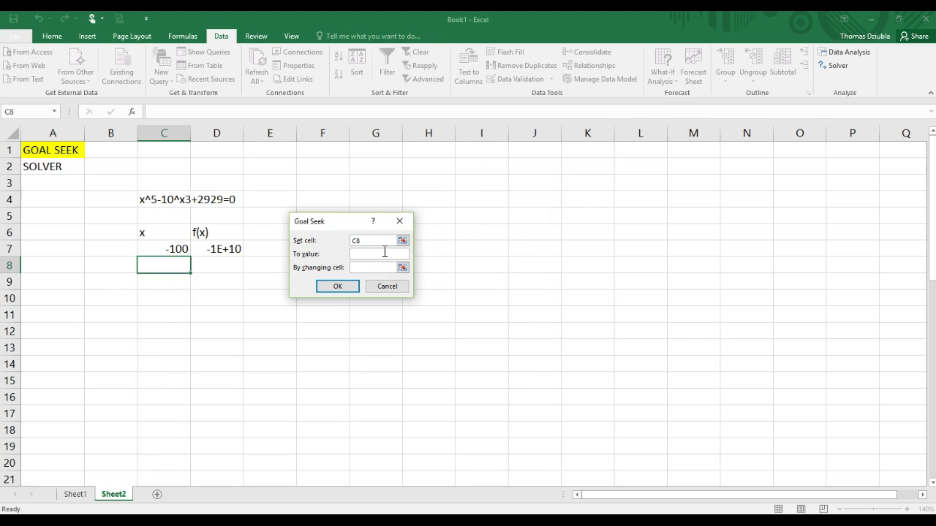
click(373, 240)
click(232, 247)
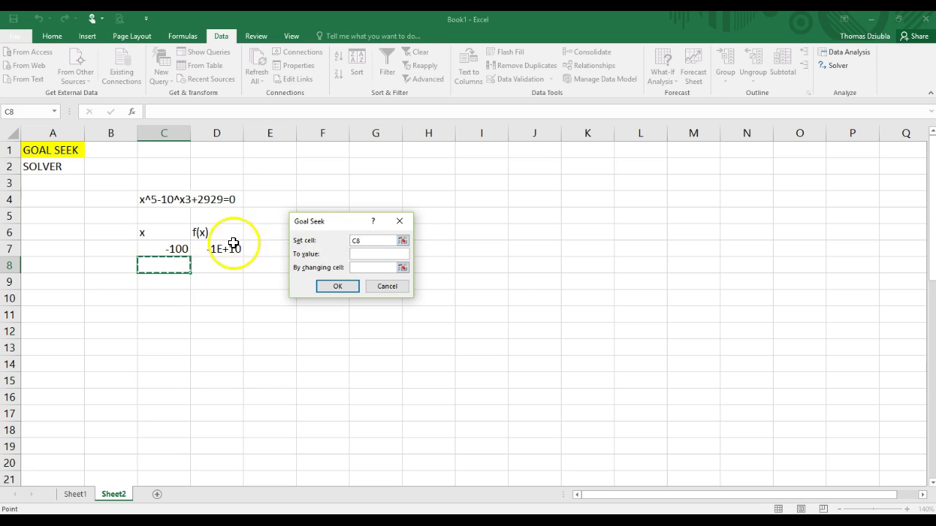
click(369, 254)
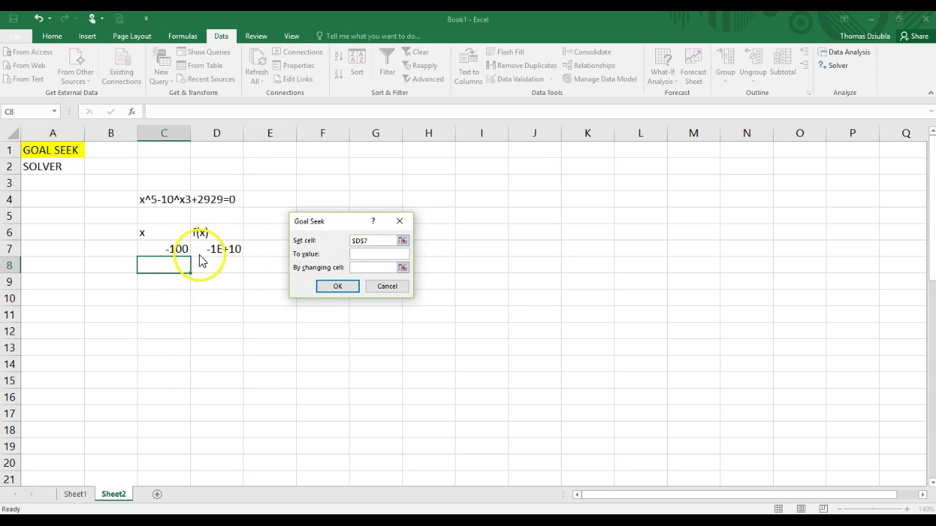
text(0)
click(377, 267)
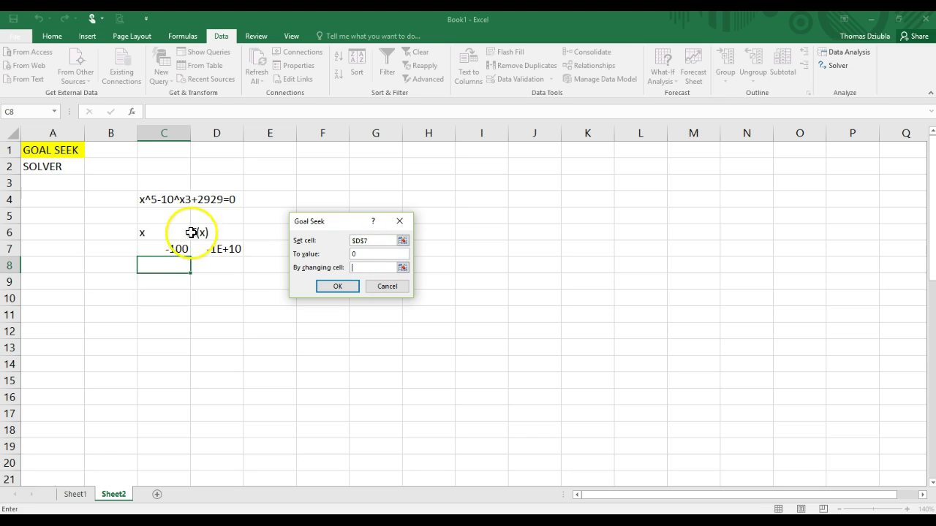
click(163, 249)
click(336, 288)
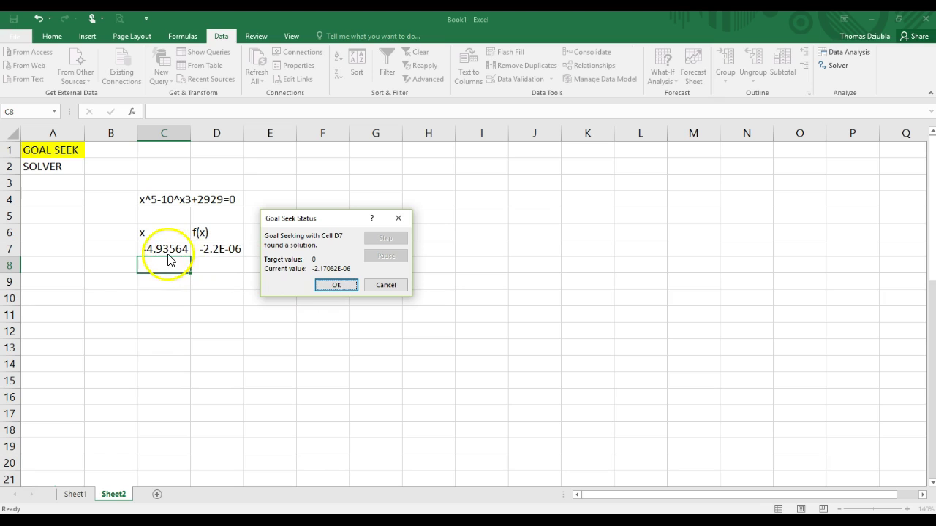
click(336, 286)
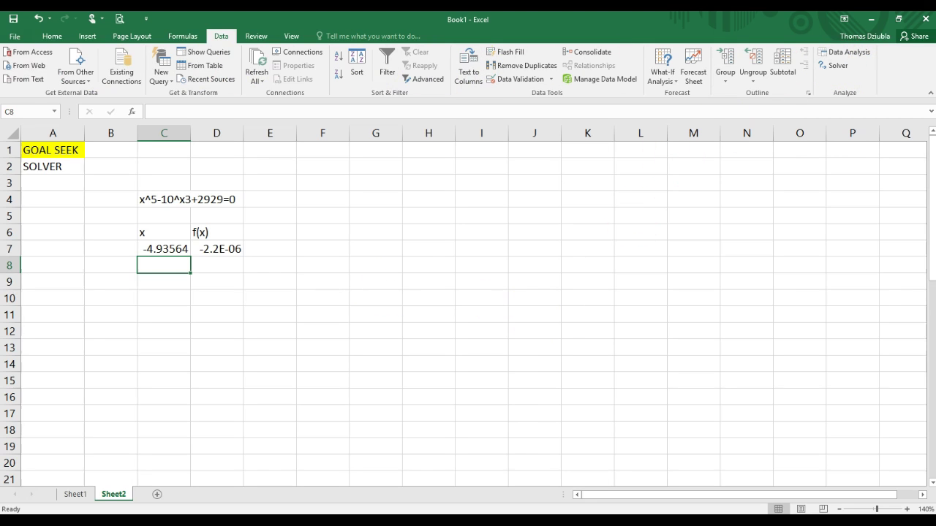
Check in the Excel add-ins list that the Solver Add-in is enabled
click(15, 37)
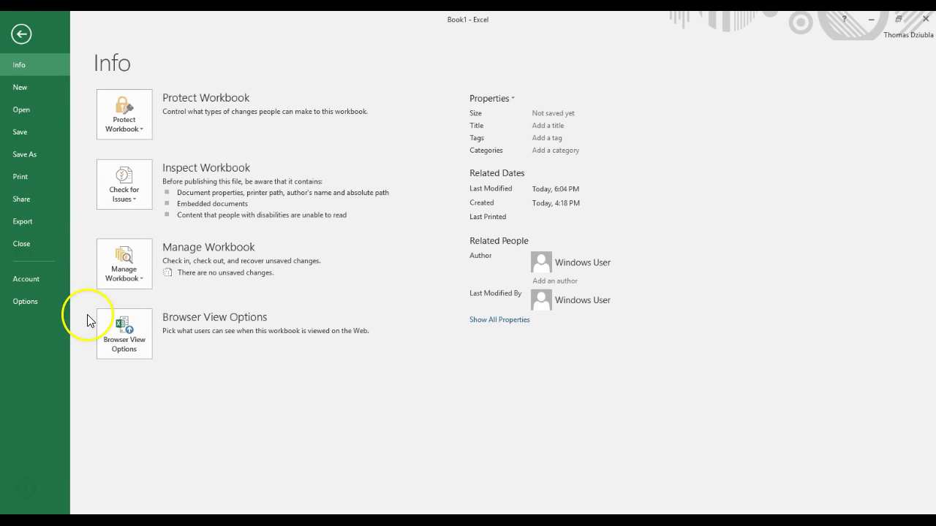
click(27, 301)
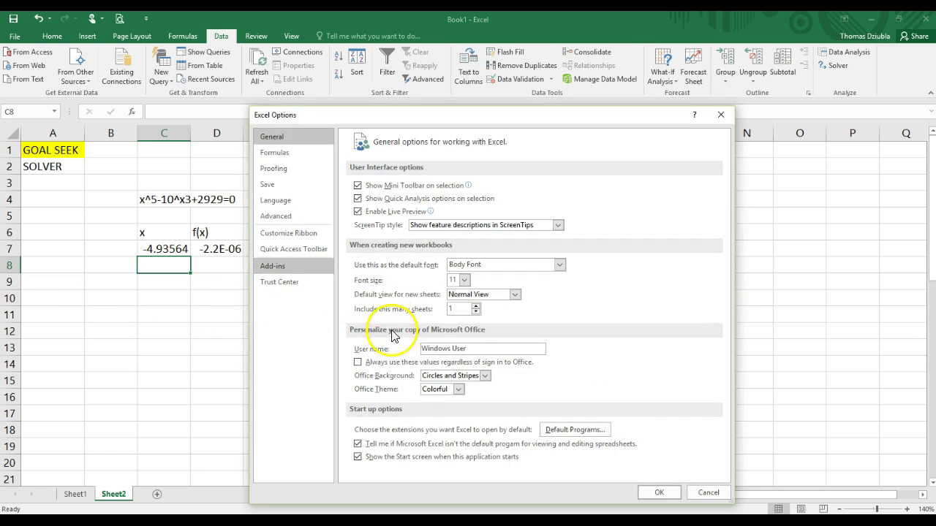
click(493, 468)
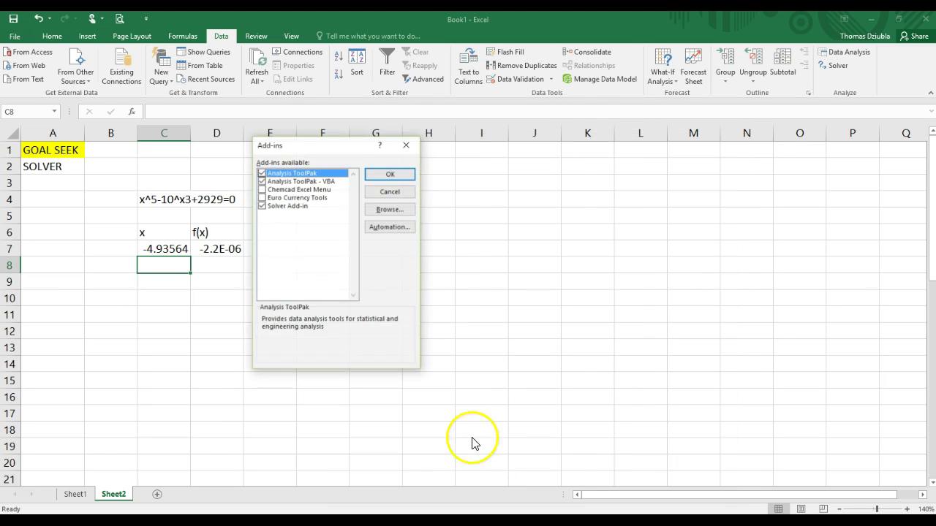
click(291, 206)
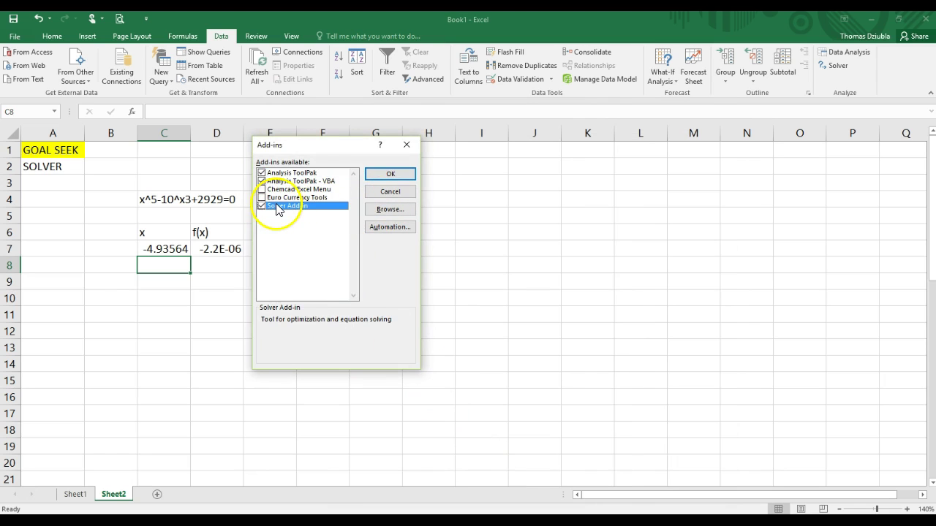
click(376, 174)
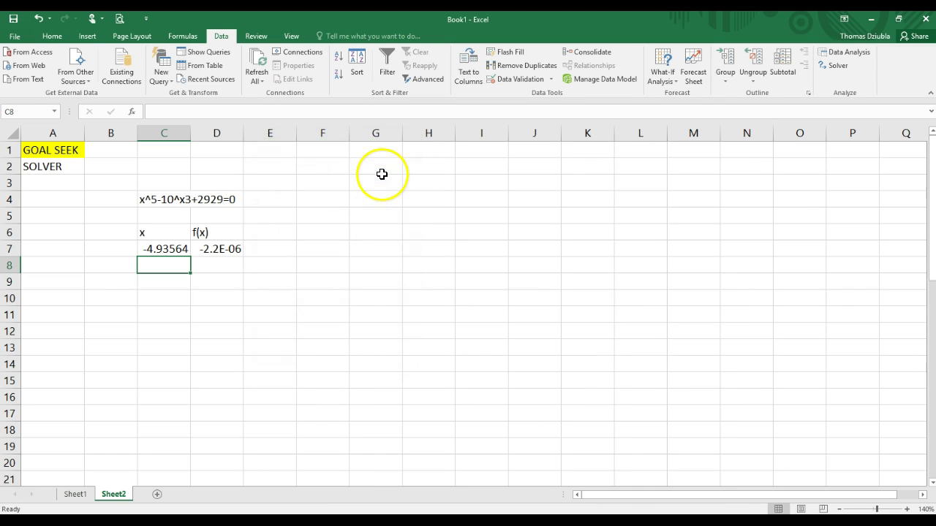
Open Solver with its dialog clear of the data and set the objective cell D7 to a value of 0
click(309, 245)
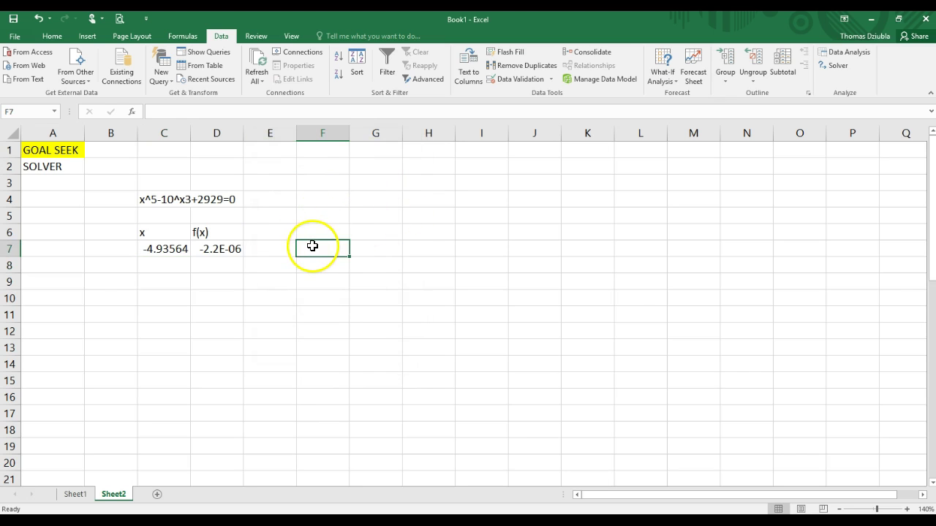
click(836, 68)
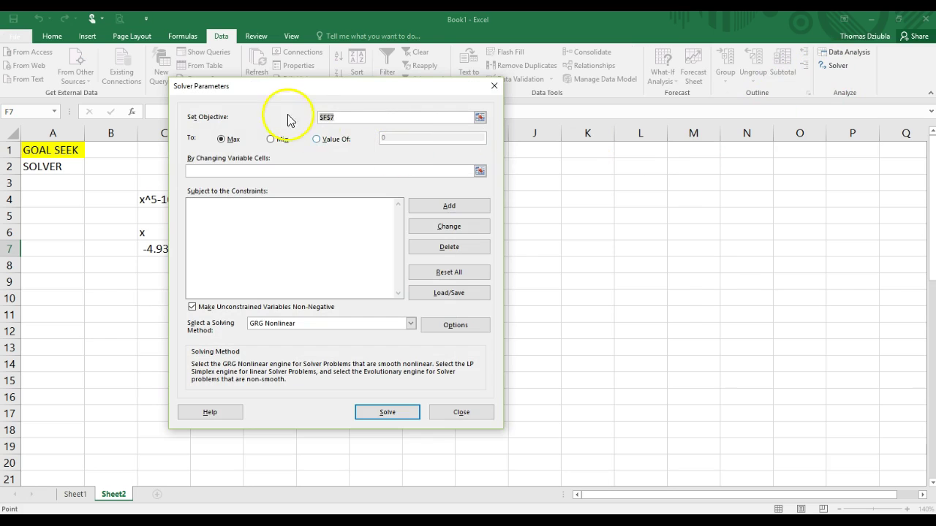
drag(282, 93, 411, 155)
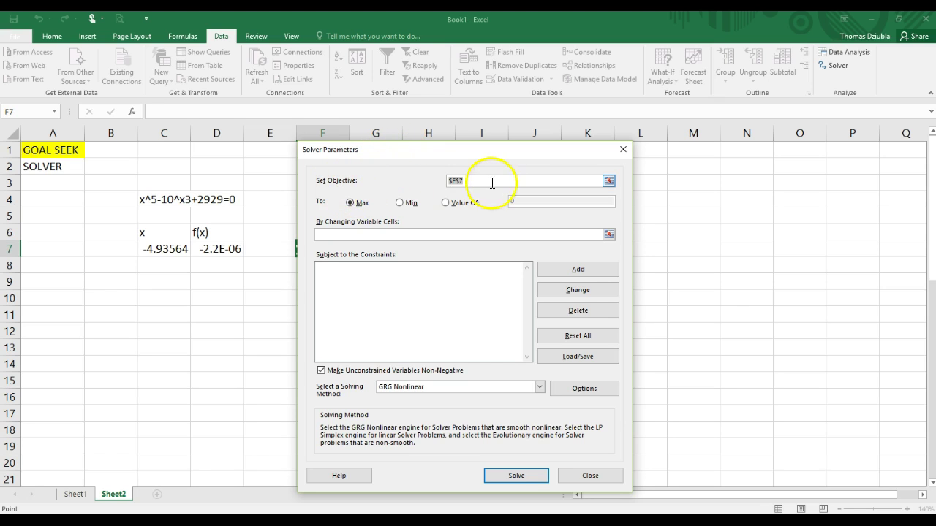
drag(421, 155, 497, 156)
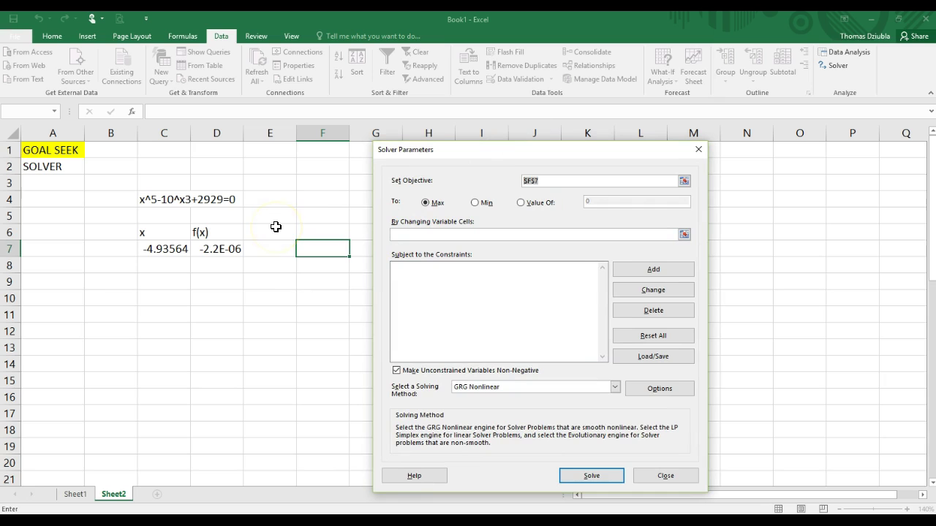
click(219, 248)
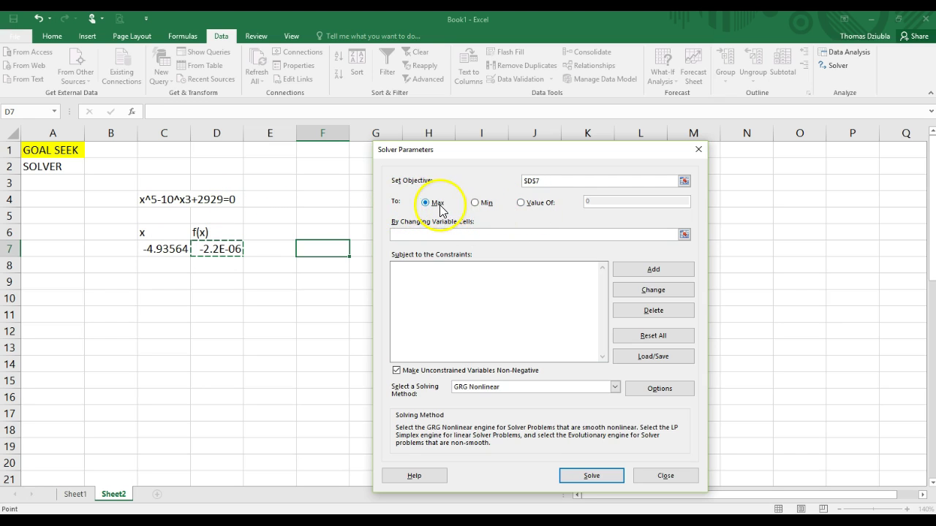
click(536, 204)
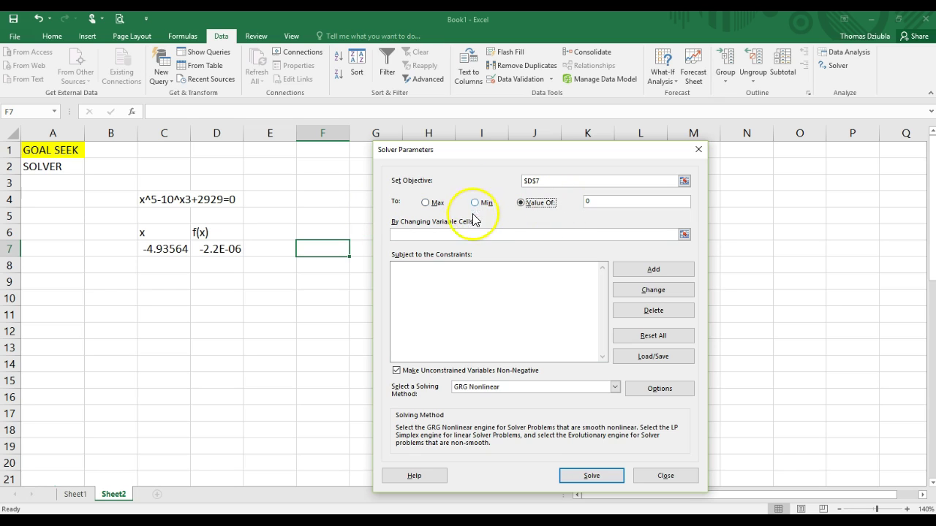
Assign cell C7 as the variable cell that Solver changes
click(463, 234)
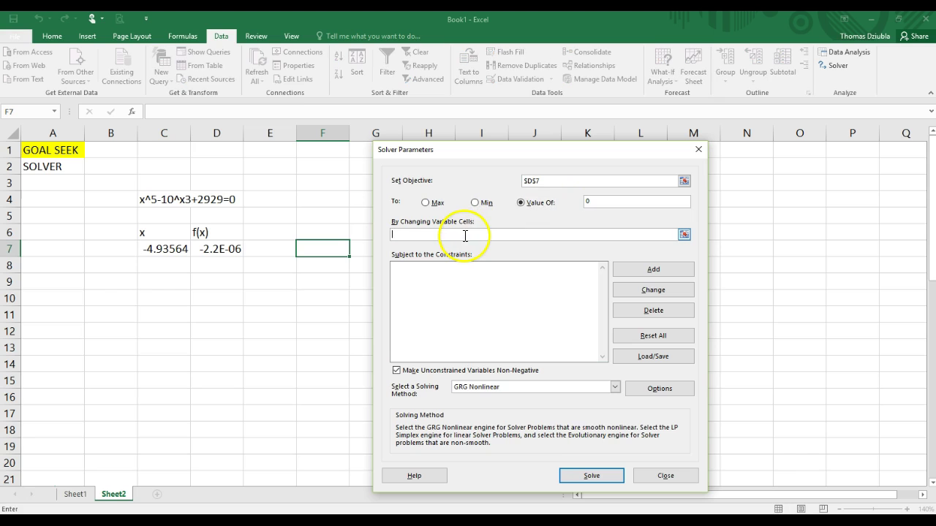
click(183, 249)
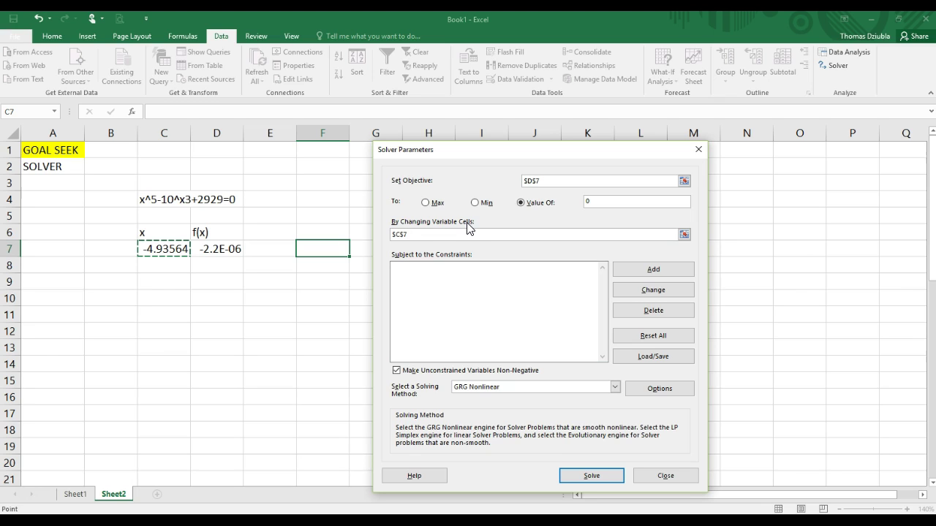
click(474, 235)
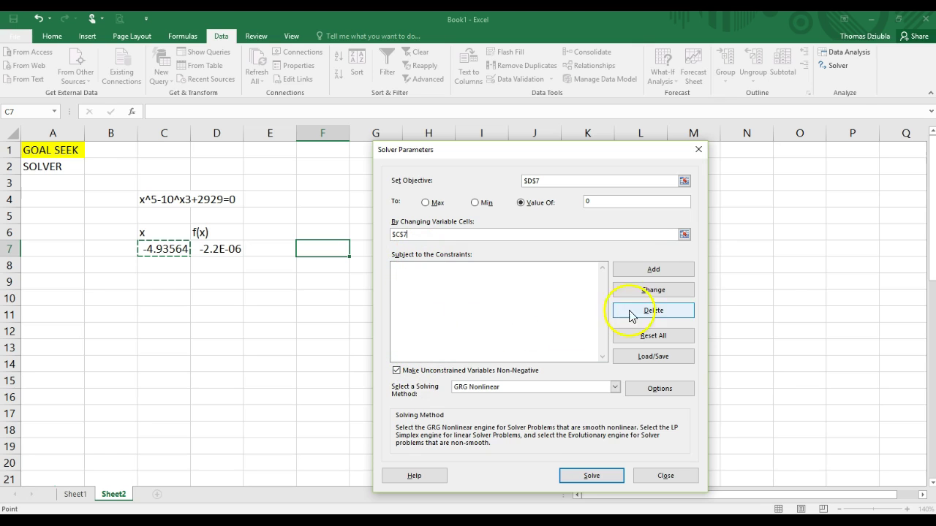
Add a Solver constraint that cell C7 must be <= -4
click(650, 267)
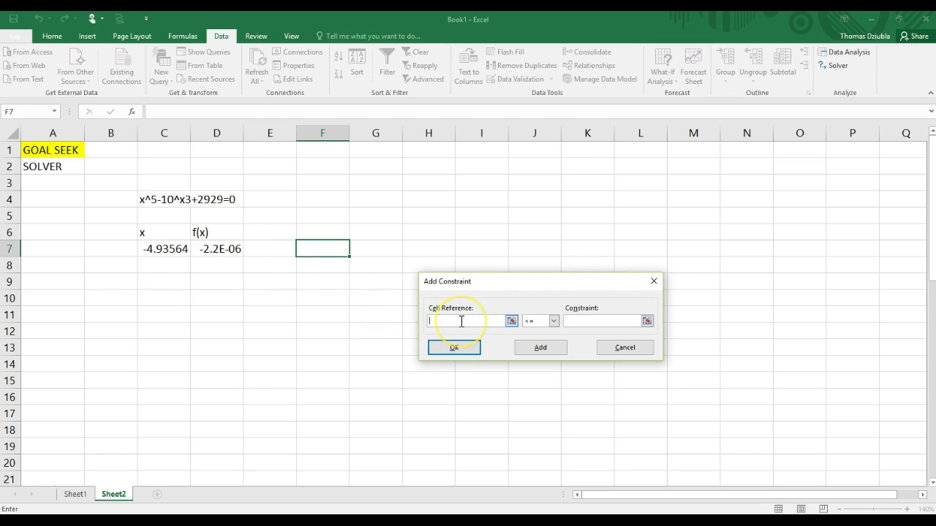
click(162, 249)
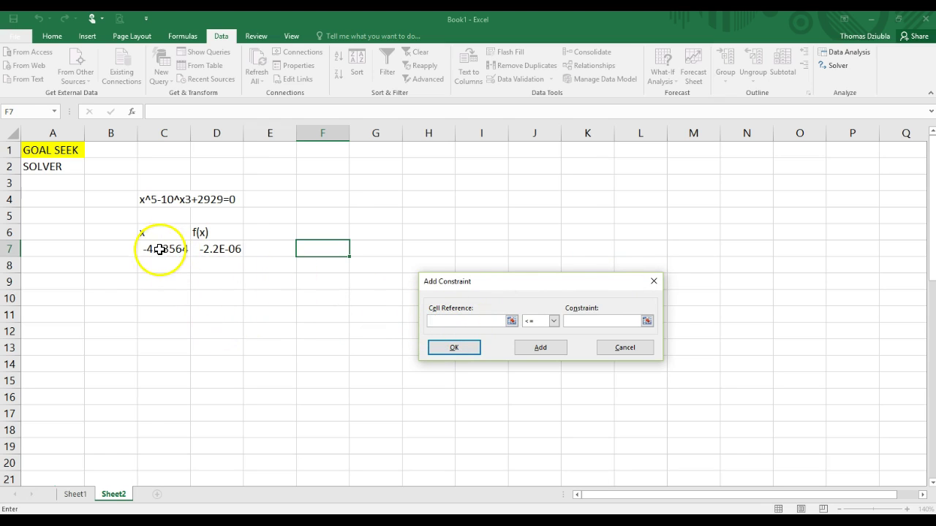
click(611, 331)
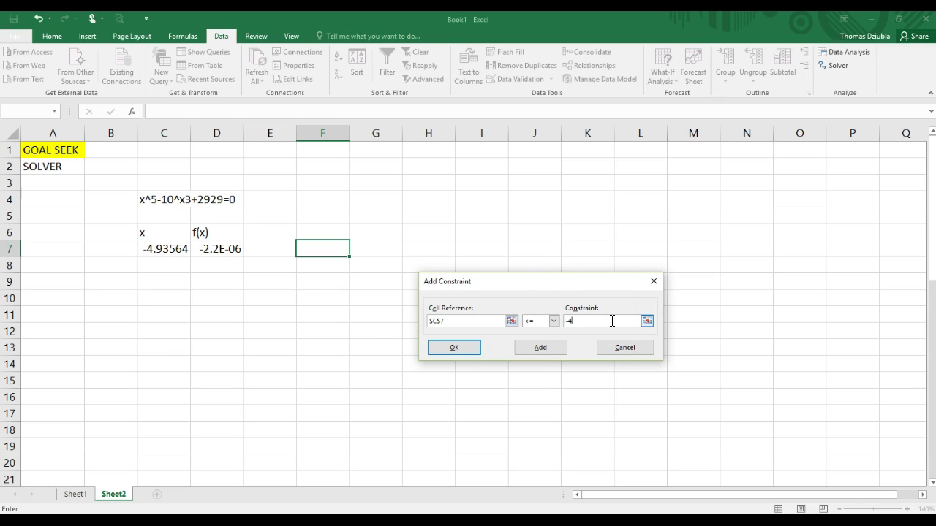
click(450, 349)
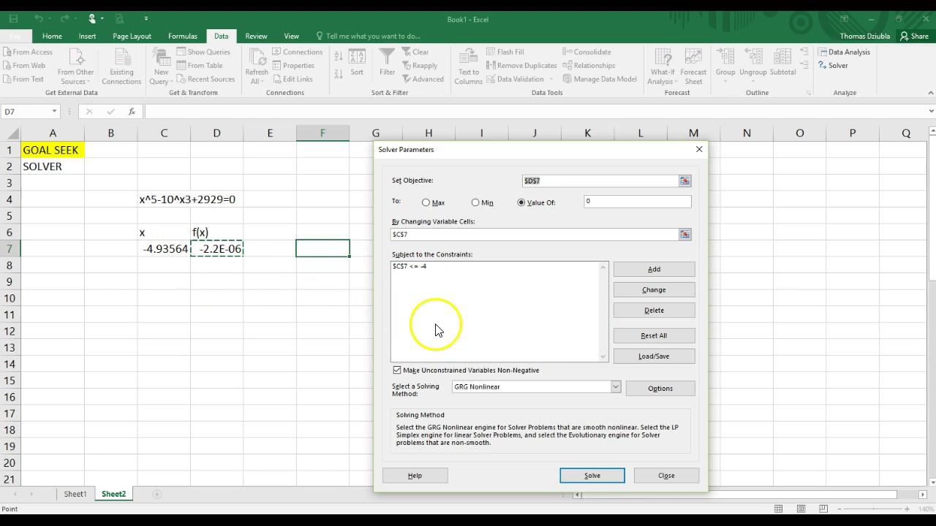
Allow negative values for unconstrained variables in Solver and choose GRG Nonlinear as the solving method
click(442, 373)
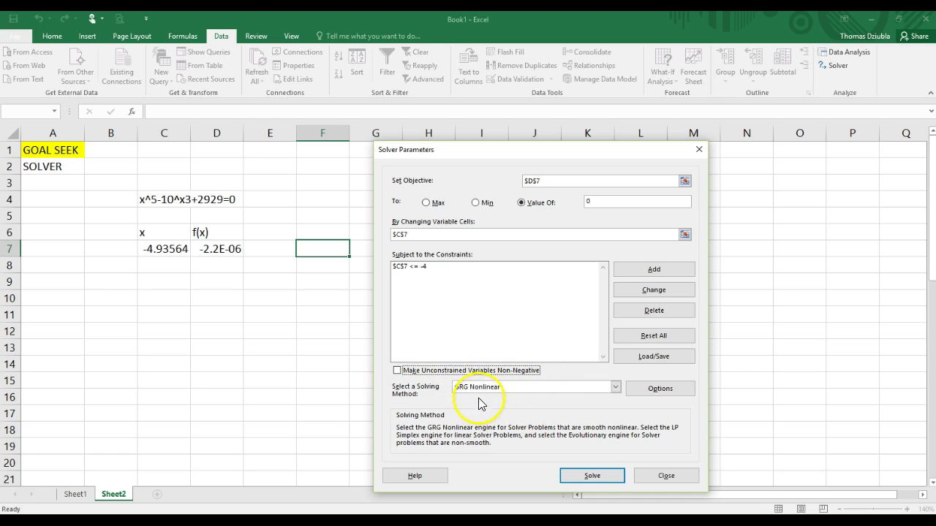
click(500, 388)
click(497, 389)
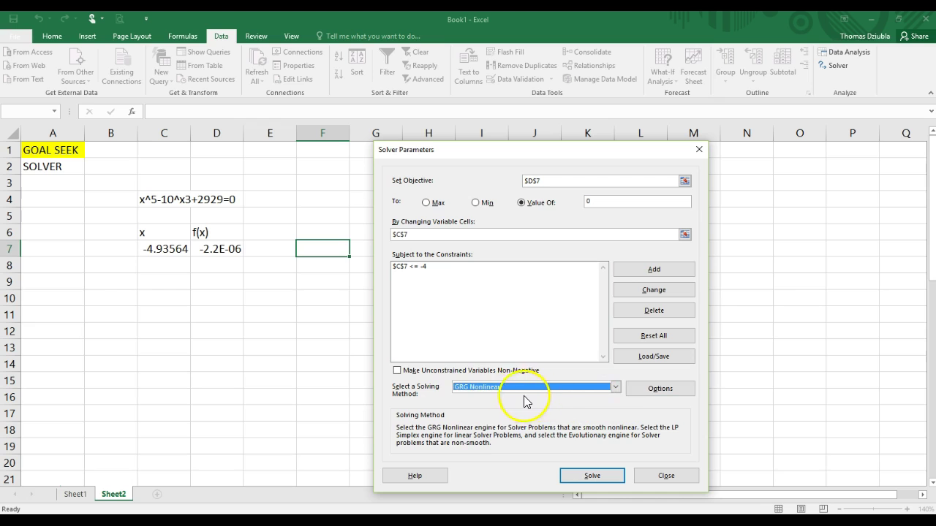
click(616, 387)
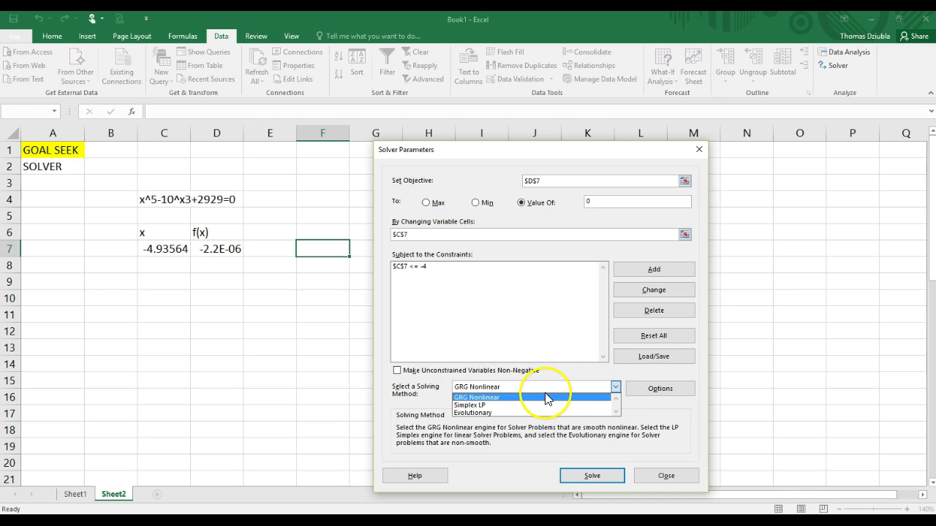
click(495, 398)
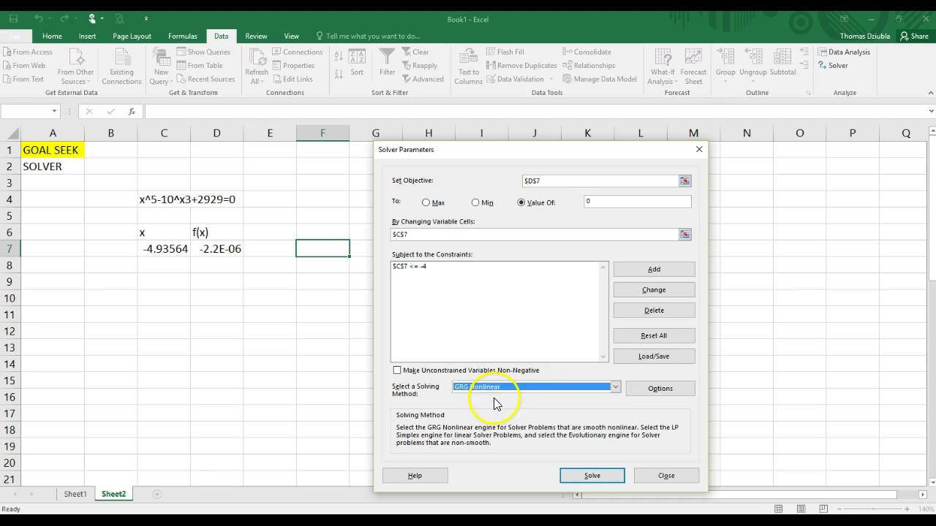
Run Solver with the C7 <= -4 constraint, keep its solution and select cell C7 to inspect the root
click(578, 476)
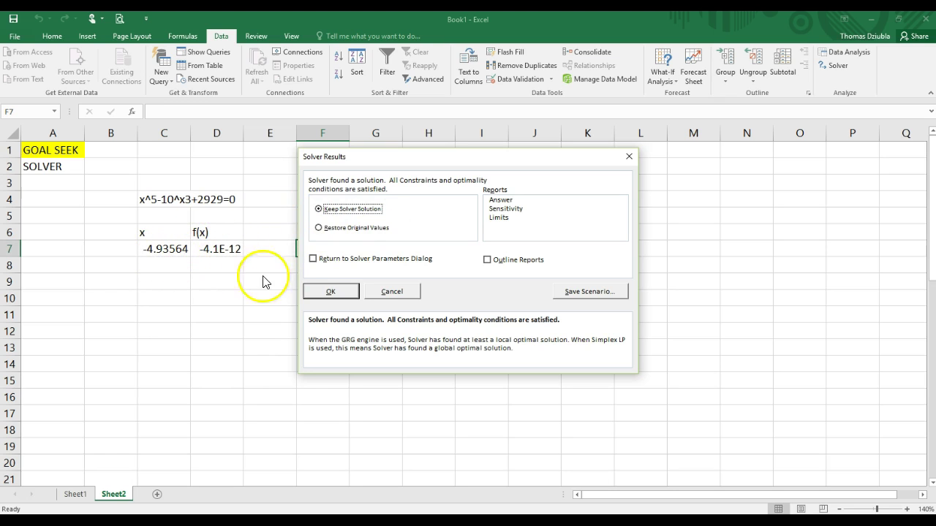
click(328, 300)
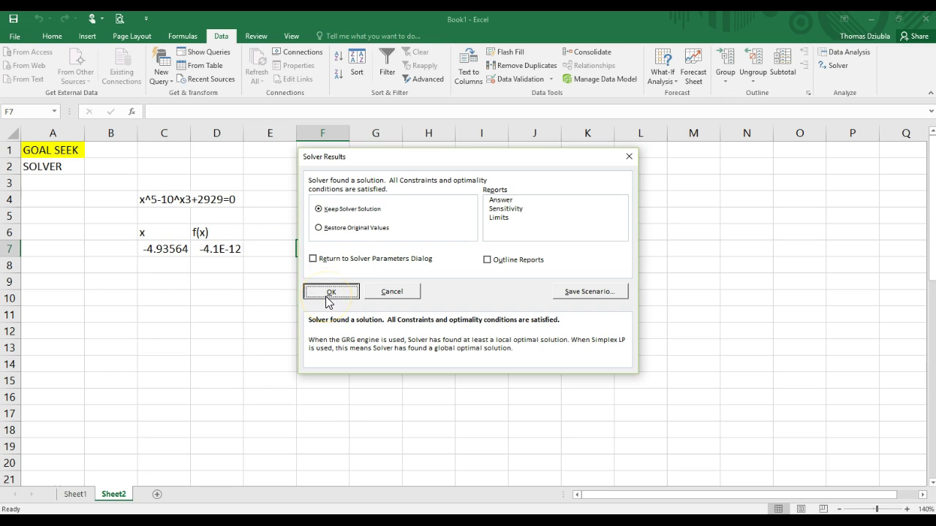
click(166, 249)
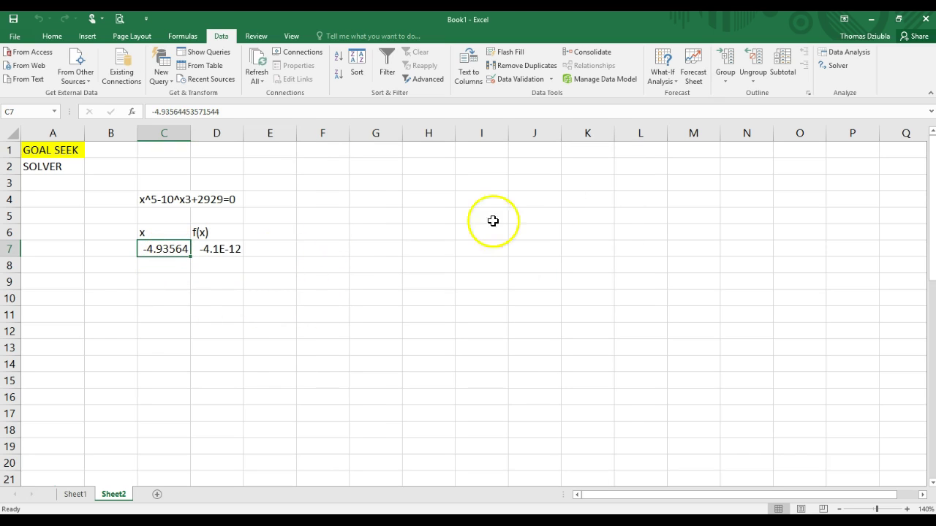
Change the existing Solver constraint to C7 >= -4, solve again and keep the solution
click(825, 66)
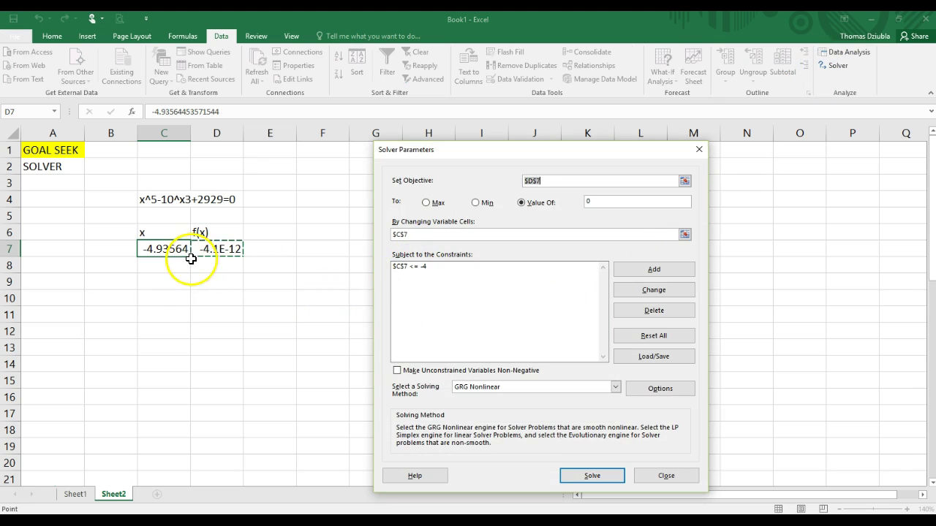
click(648, 270)
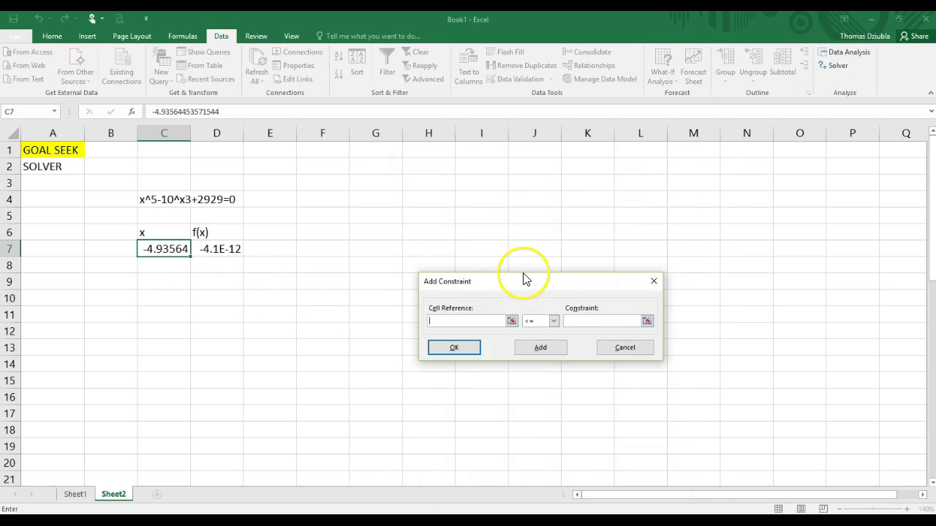
click(638, 348)
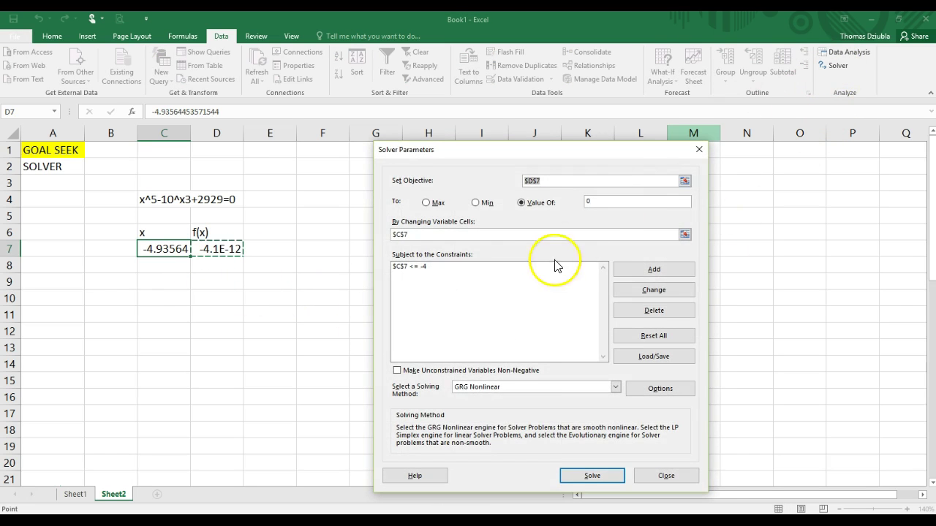
click(447, 267)
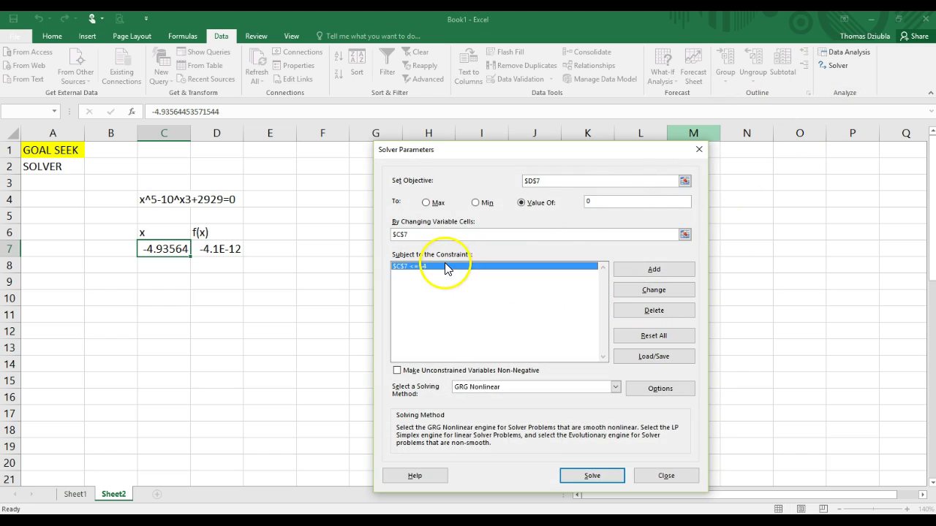
click(648, 291)
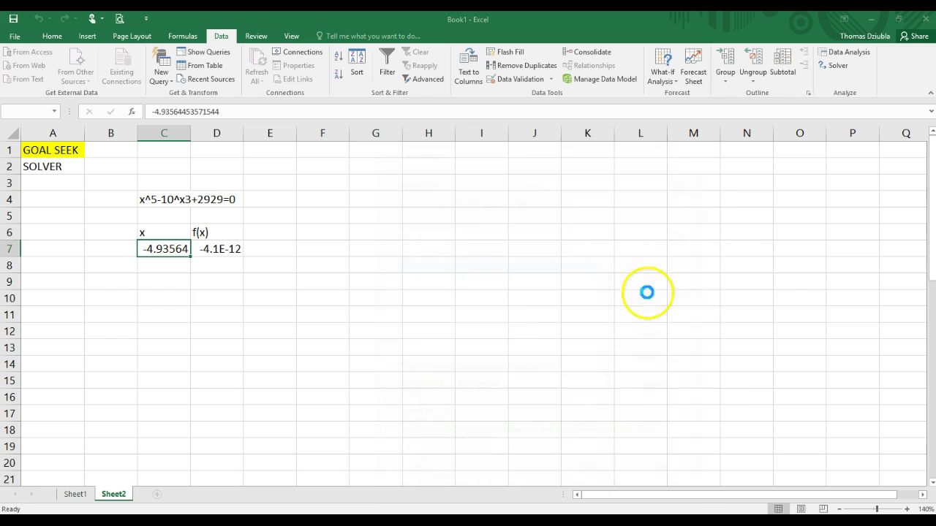
click(549, 321)
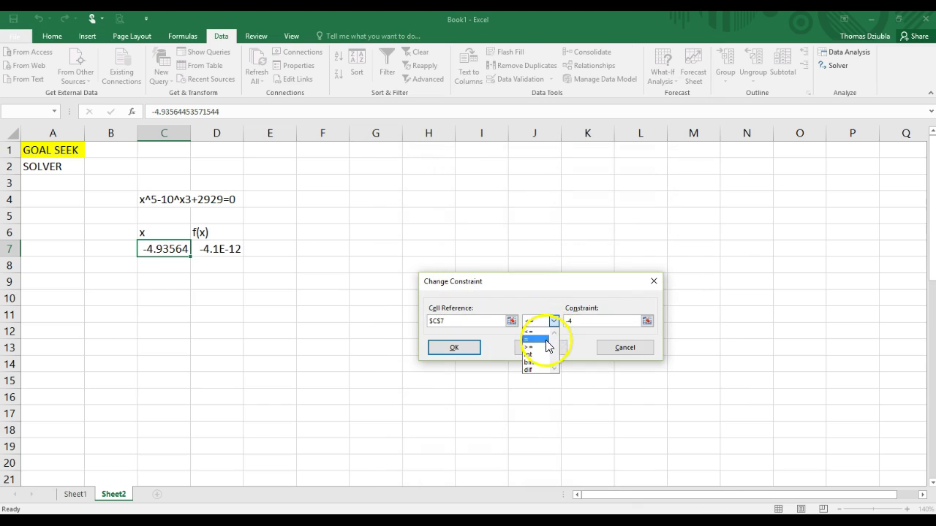
click(547, 347)
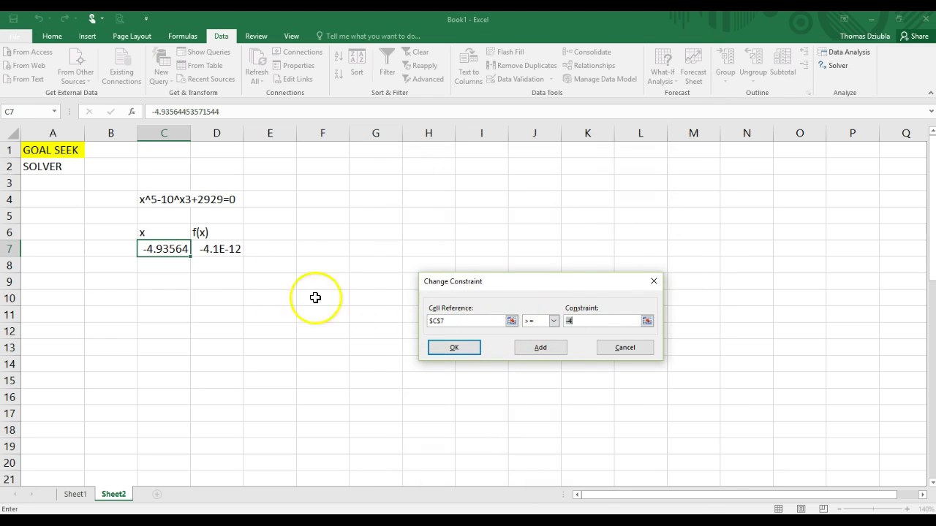
click(461, 348)
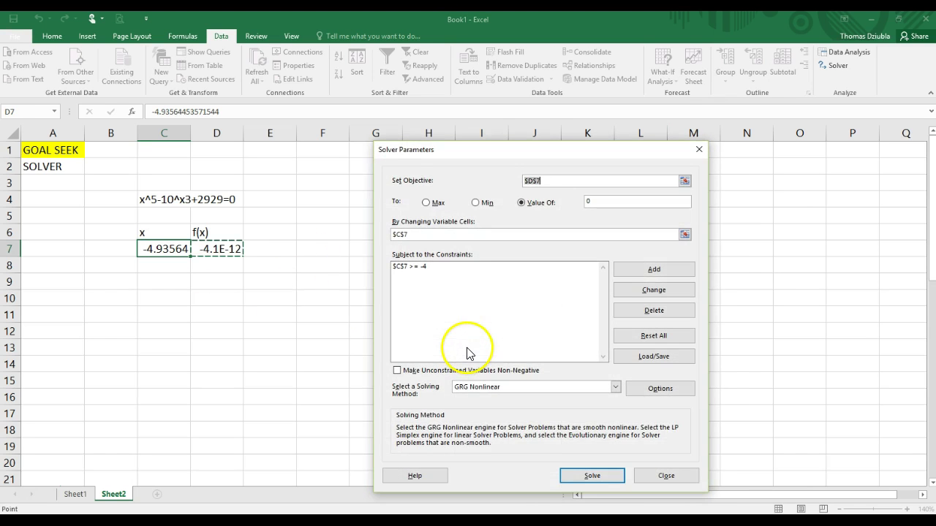
click(589, 479)
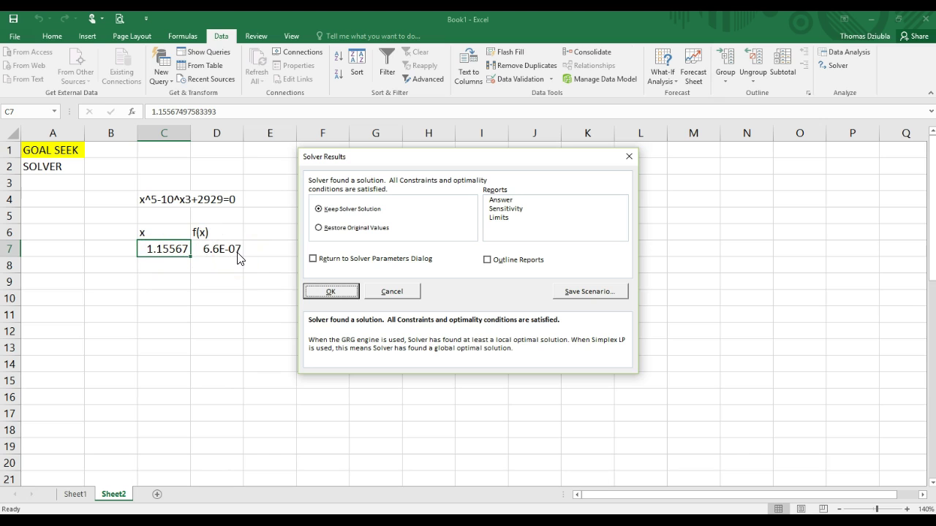
click(331, 291)
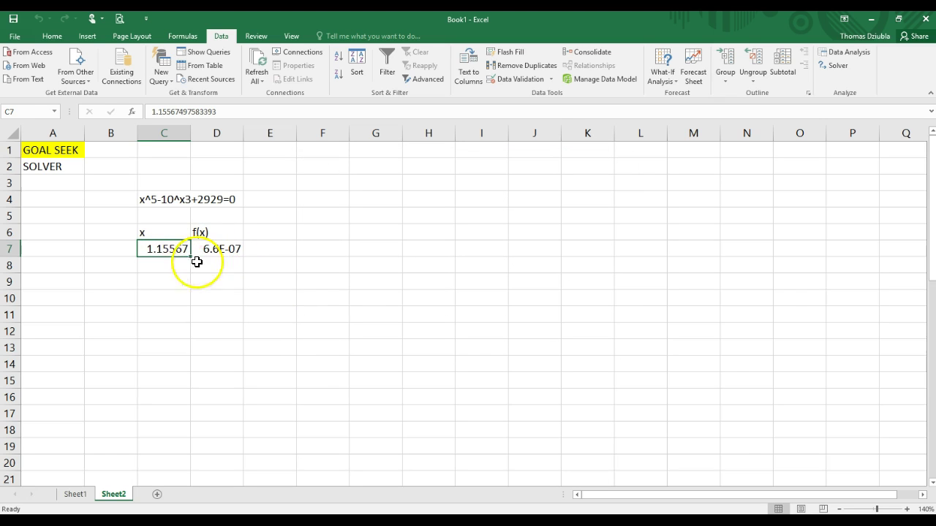
Delete the constraint on C7 from Solver, solve without constraints and keep the solution
click(836, 65)
click(443, 268)
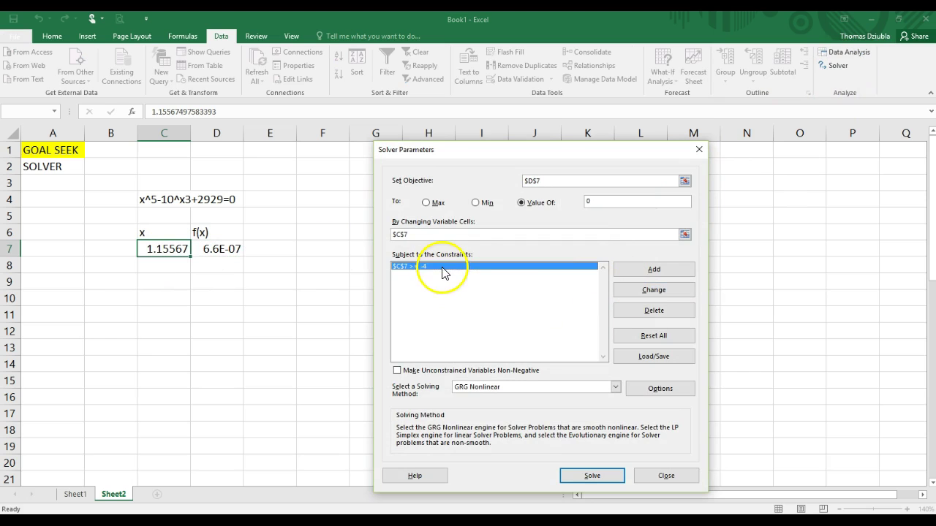
click(653, 312)
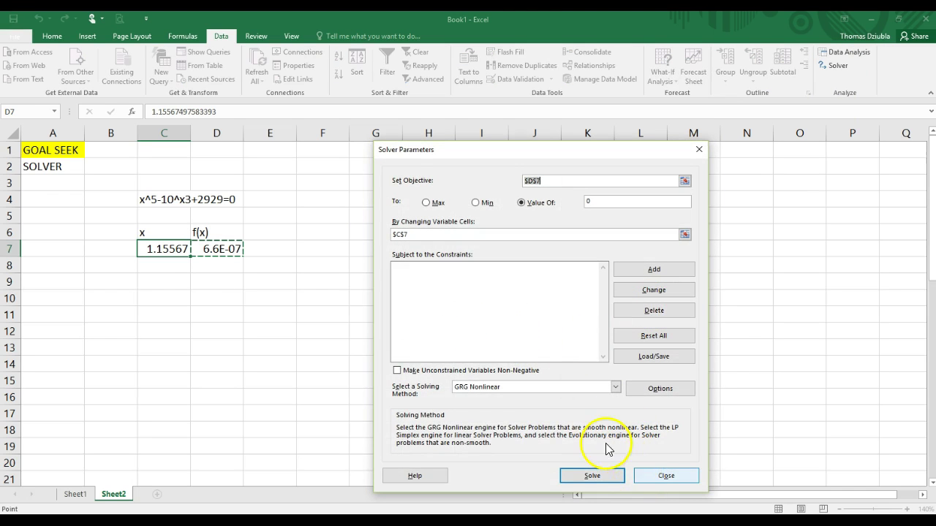
click(592, 476)
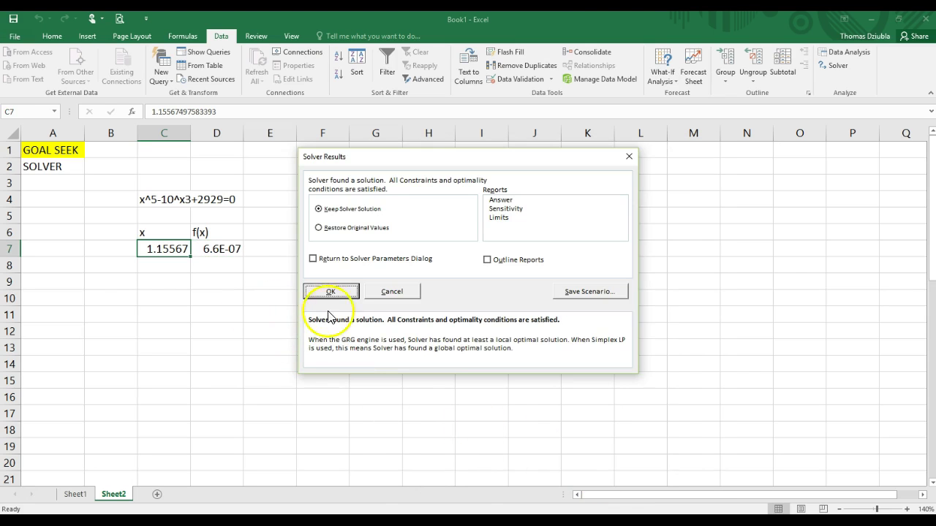
click(329, 290)
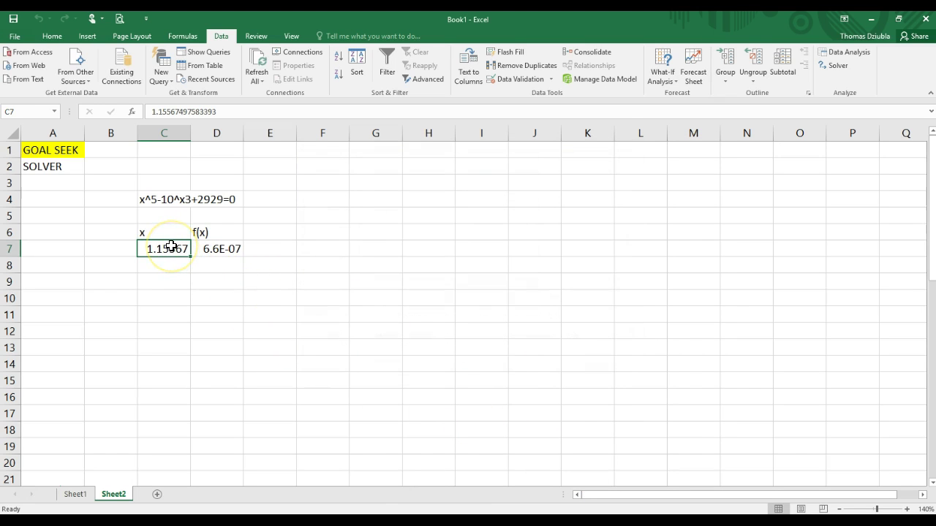
Enter trial starting values of 151, 150 and finally 10 for x in cell C7
text(151)
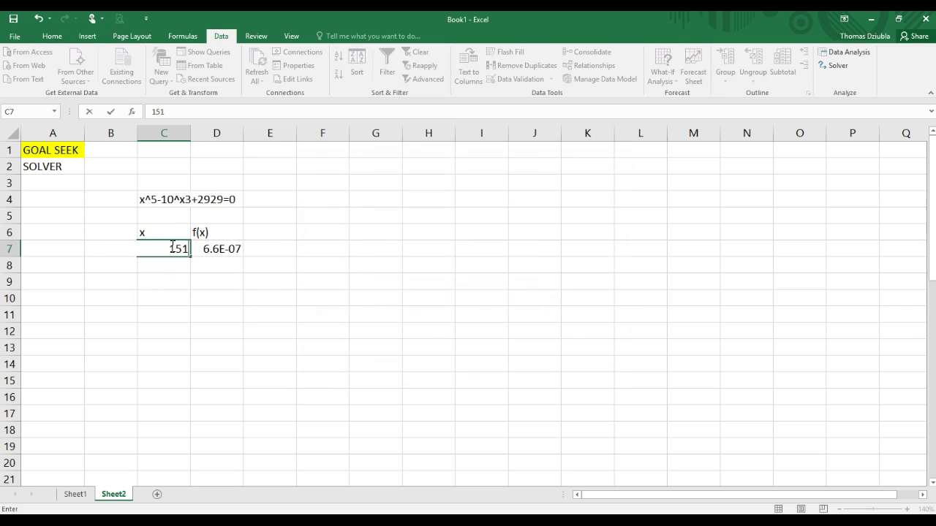
click(194, 265)
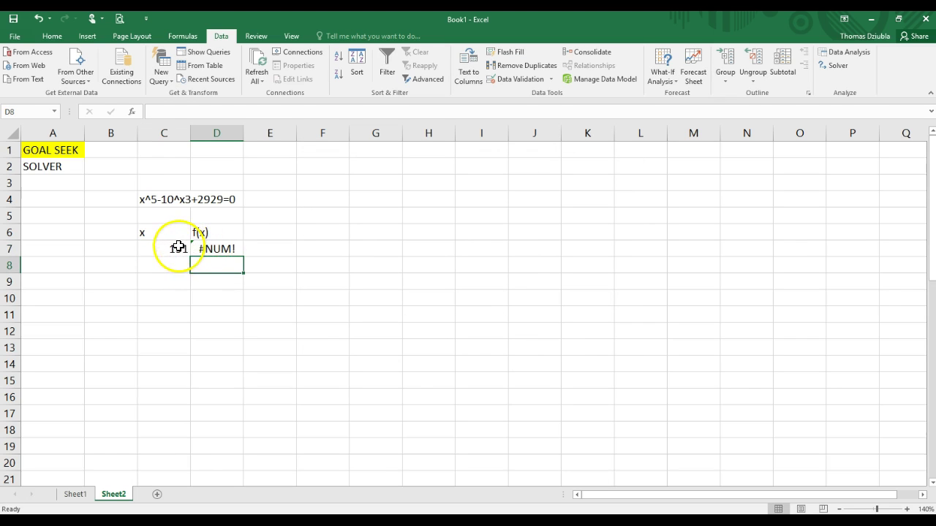
click(177, 246)
key(Return)
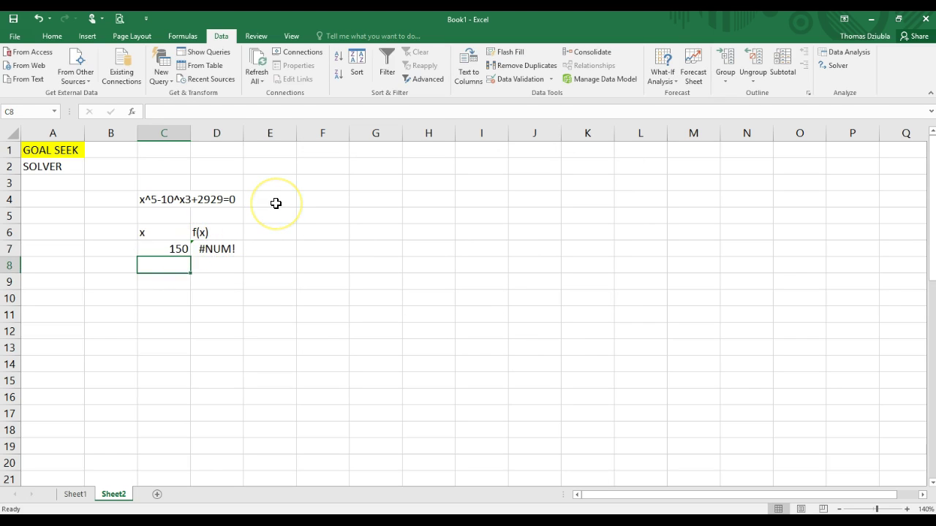
key(Up)
text(10)
key(Return)
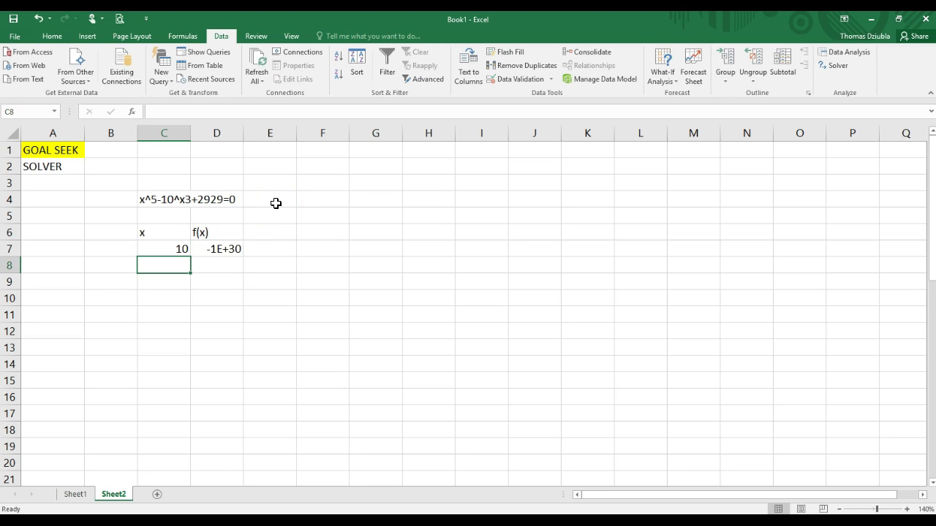
Run the unconstrained Solver from the starting value of 10, keep its solution and recheck the Solver parameters
click(827, 65)
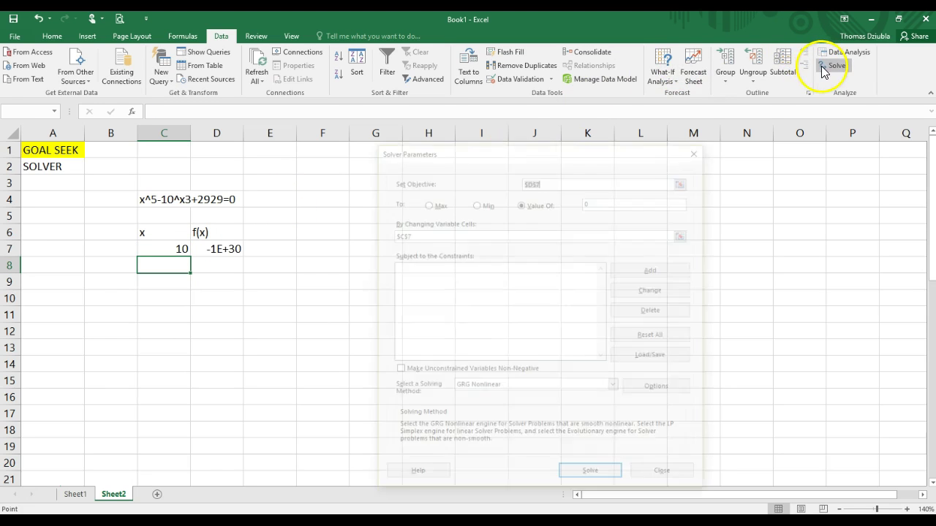
click(613, 475)
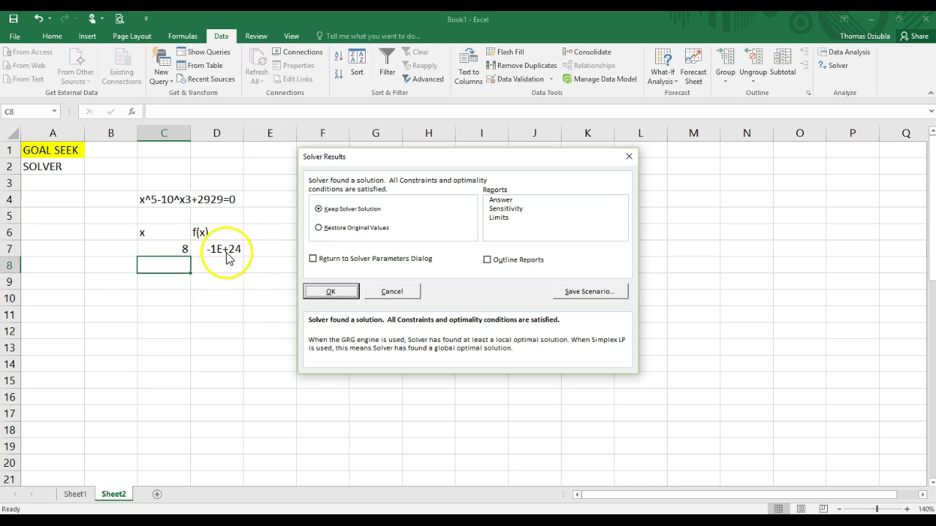
click(330, 291)
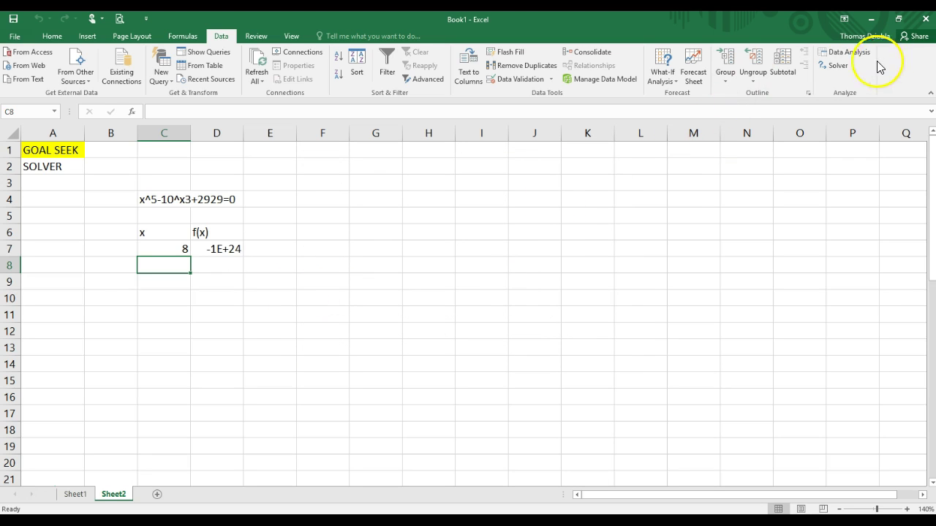
click(840, 70)
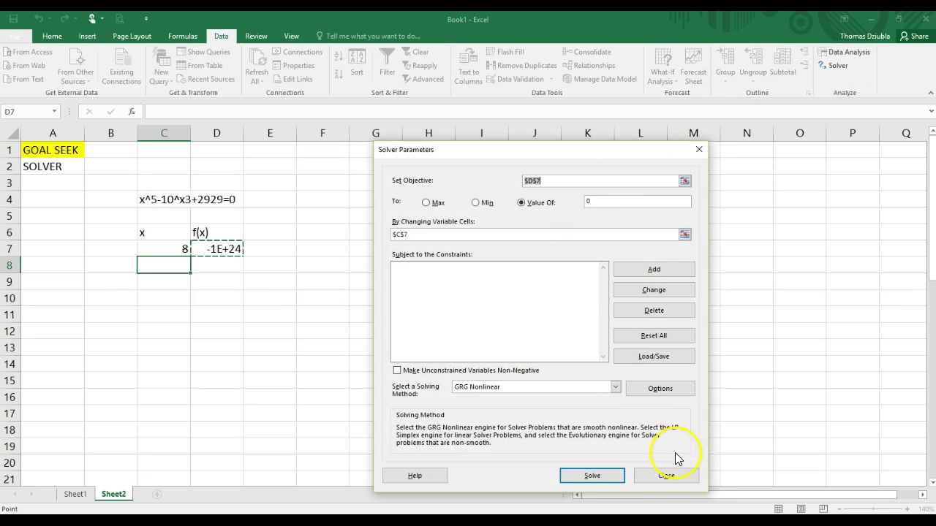
click(666, 476)
Replace the x value in cell C7 with -7 and then with a starting value of 1
click(161, 248)
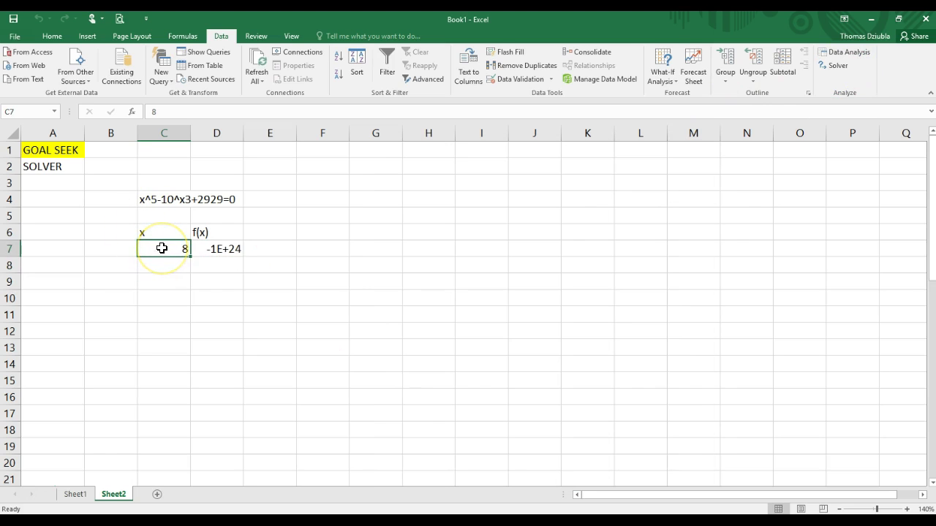
text(-7)
key(Return)
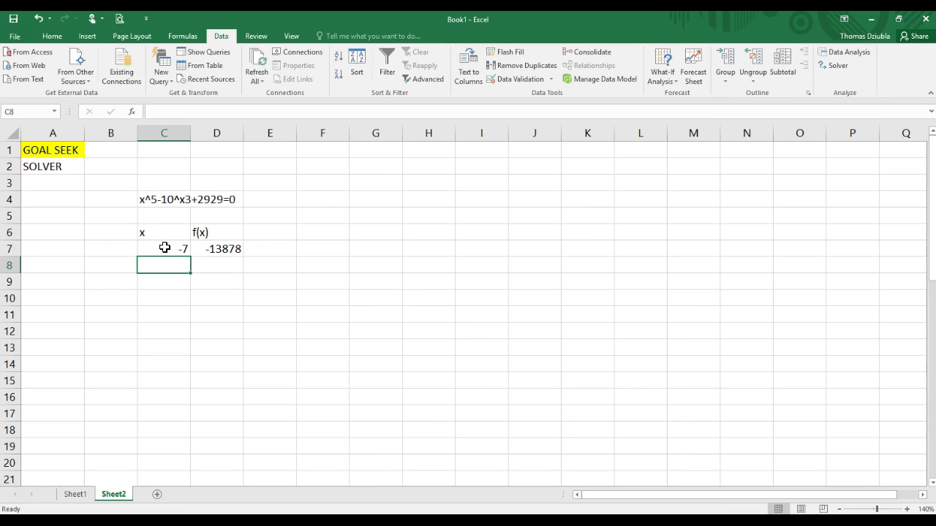
key(Up)
text(1)
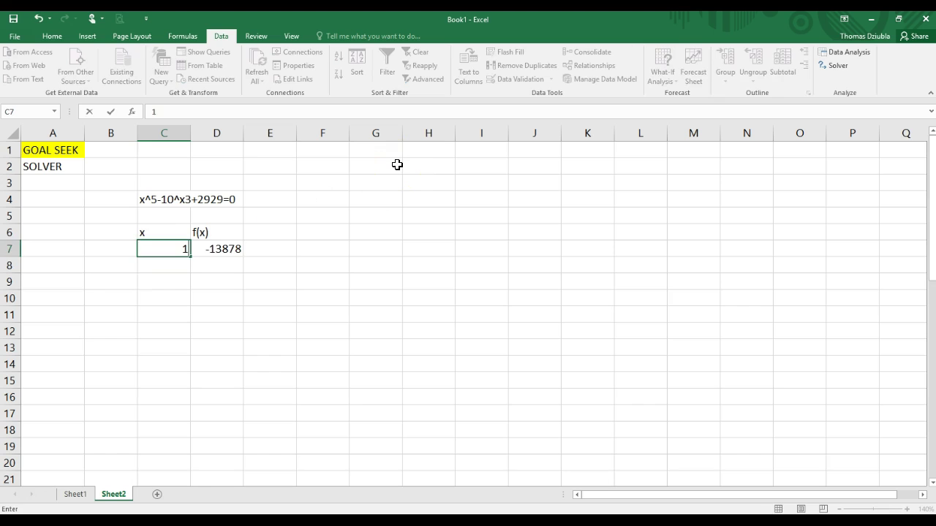
key(Return)
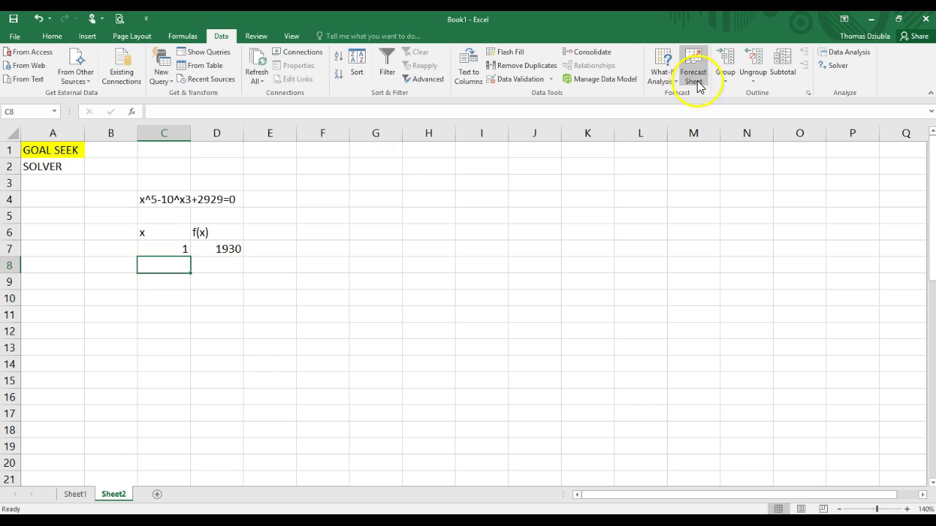
Run the unconstrained Solver from the starting value of 1, keep the solution and select the SOLVER label in A2
click(836, 66)
click(585, 477)
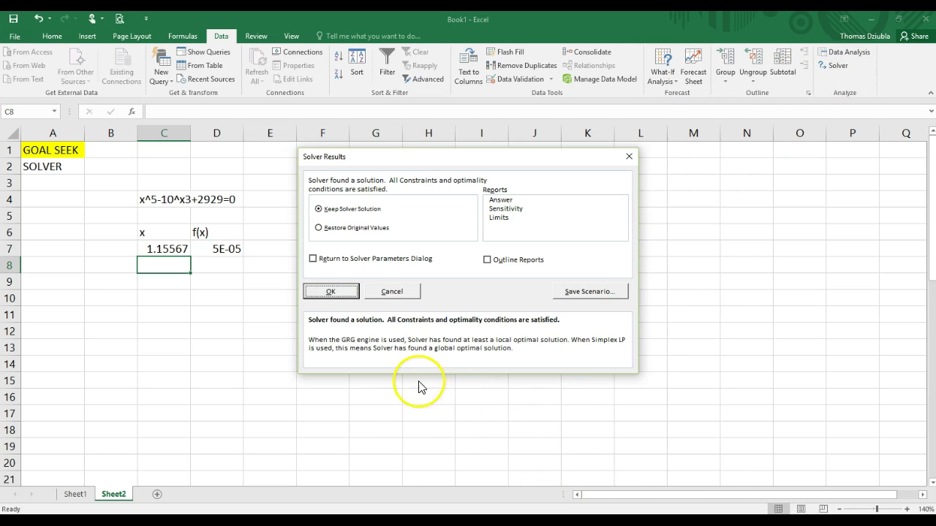
click(335, 292)
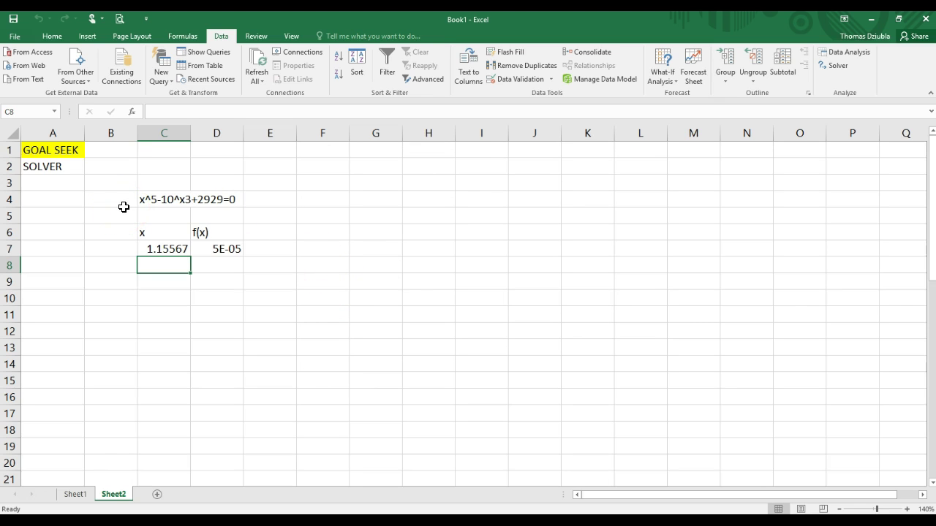
click(27, 167)
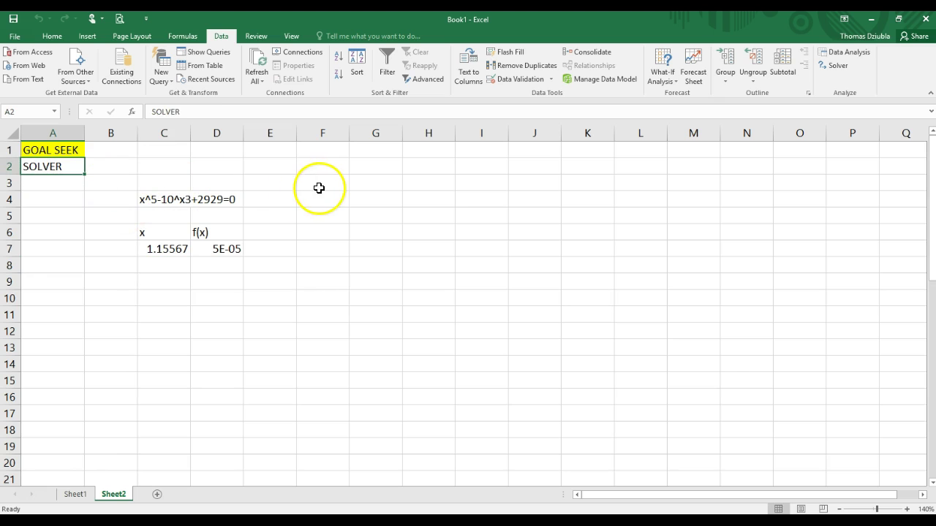